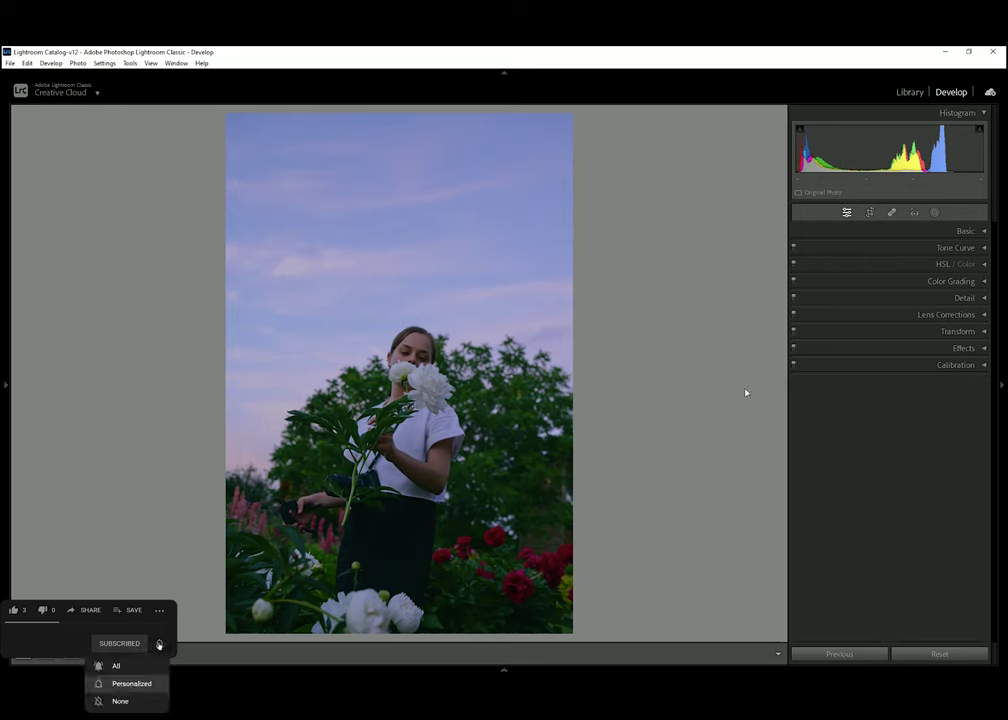
Enable Remove Chromatic Aberration and lens profile corrections with the lens make set to Nikon.
{"action": "left_click", "coordinate": [943, 316]}
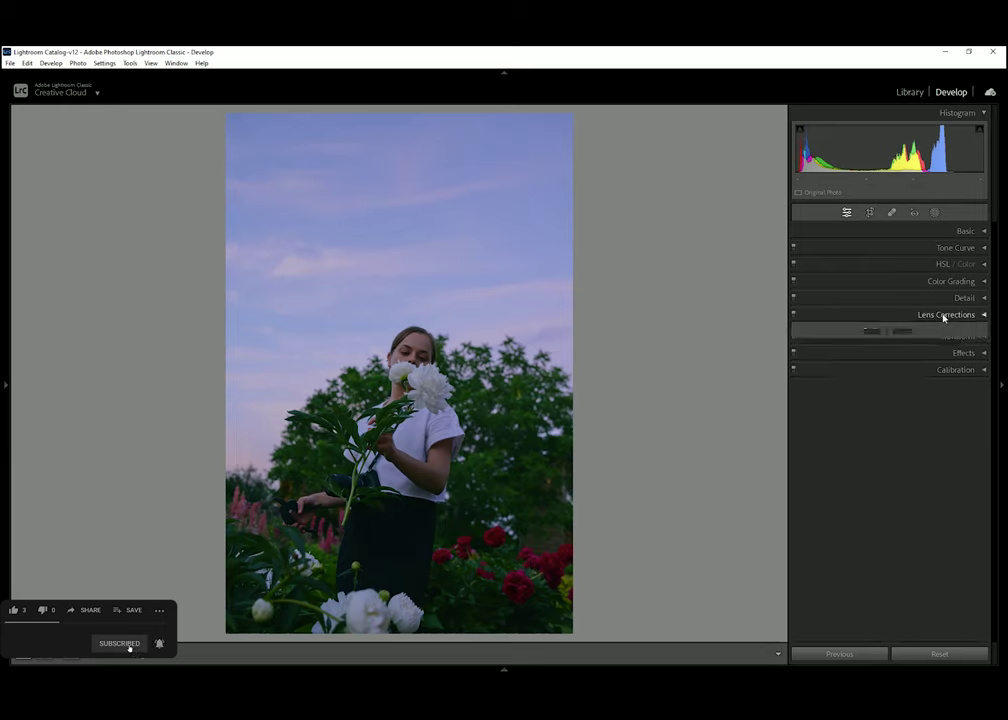
{"action": "left_click", "coordinate": [862, 347]}
{"action": "left_click", "coordinate": [857, 357]}
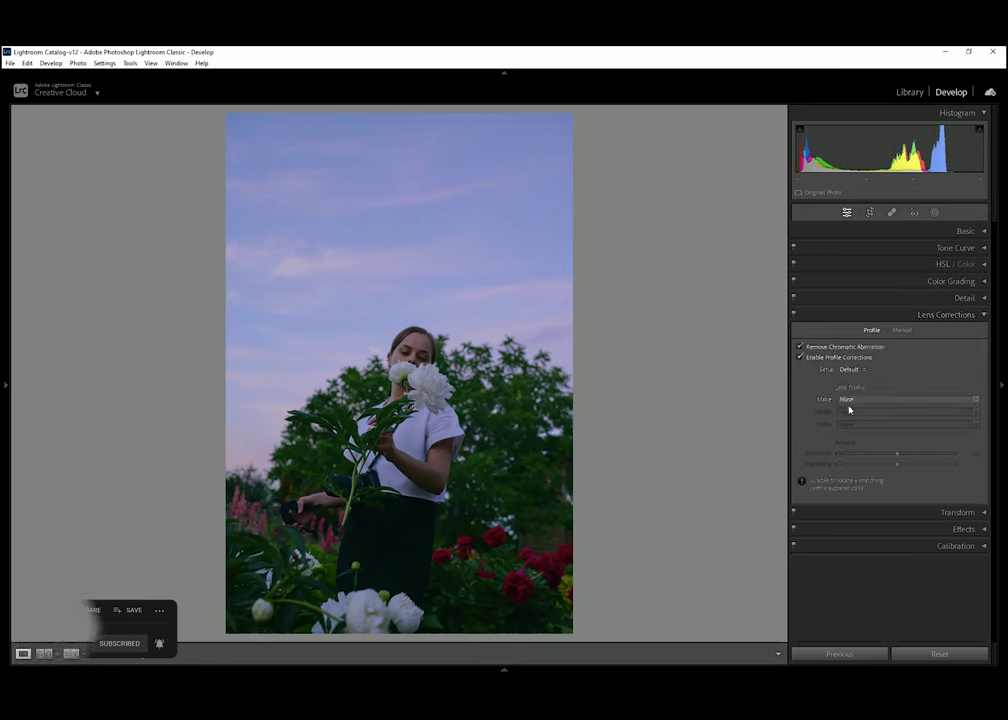
{"action": "left_click", "coordinate": [849, 401]}
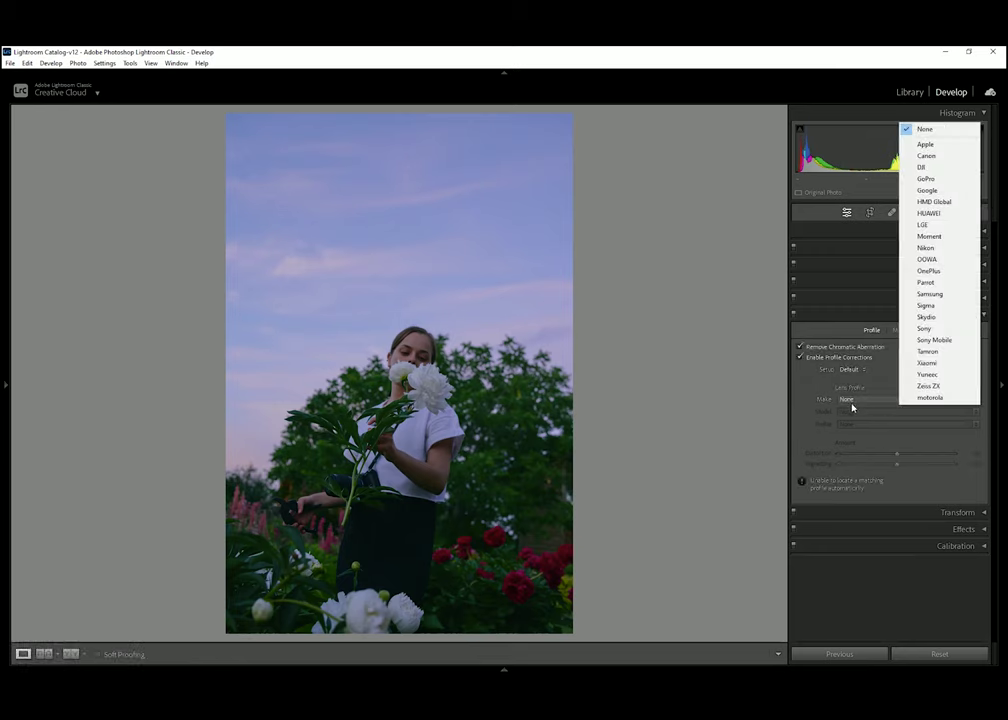
{"action": "left_click", "coordinate": [930, 248]}
{"action": "left_click", "coordinate": [952, 316]}
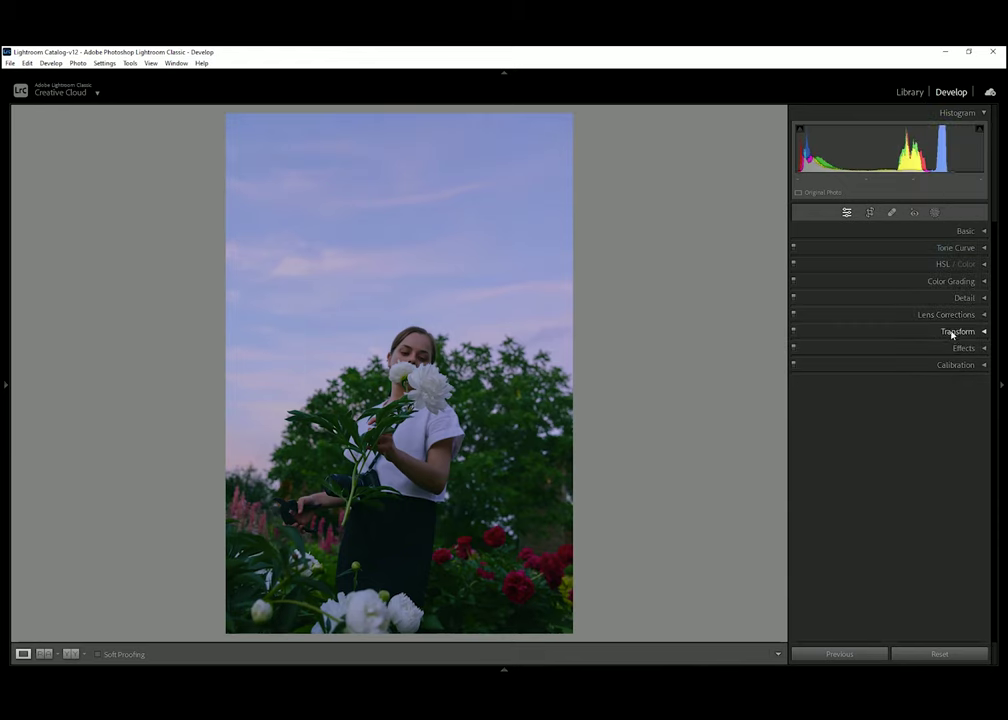
{"action": "left_click", "coordinate": [964, 298]}
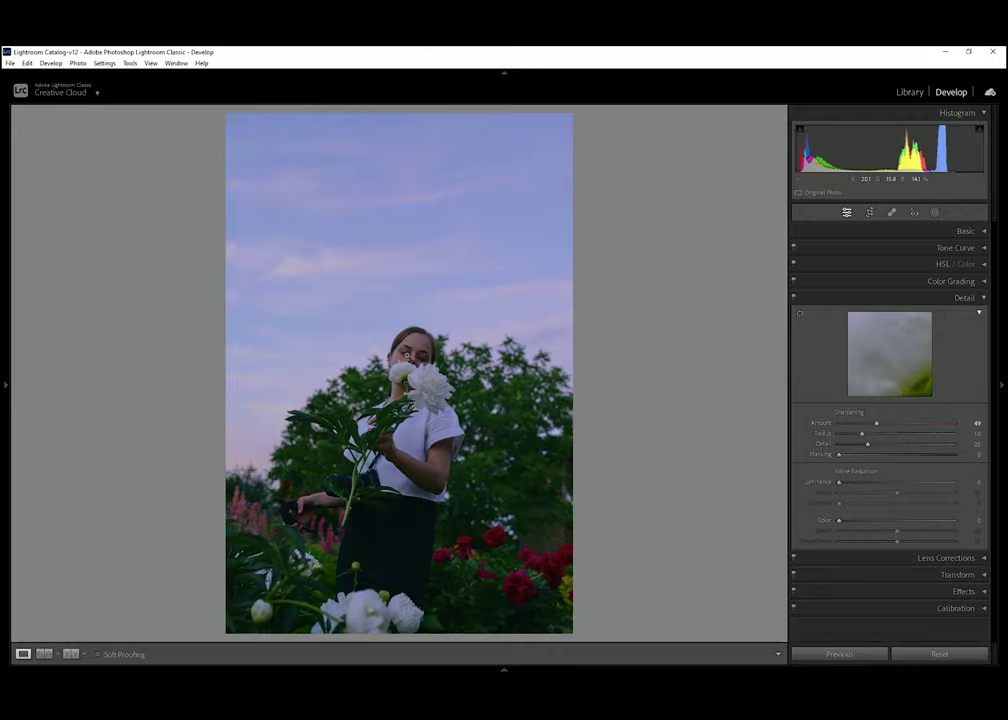
Set sharpening Masking to 71 and luminance noise reduction to 8, checking detail on her eye.
{"action": "left_click", "coordinate": [405, 350]}
{"action": "left_click_drag", "start_coordinate": [870, 330], "coordinate": [893, 351]}
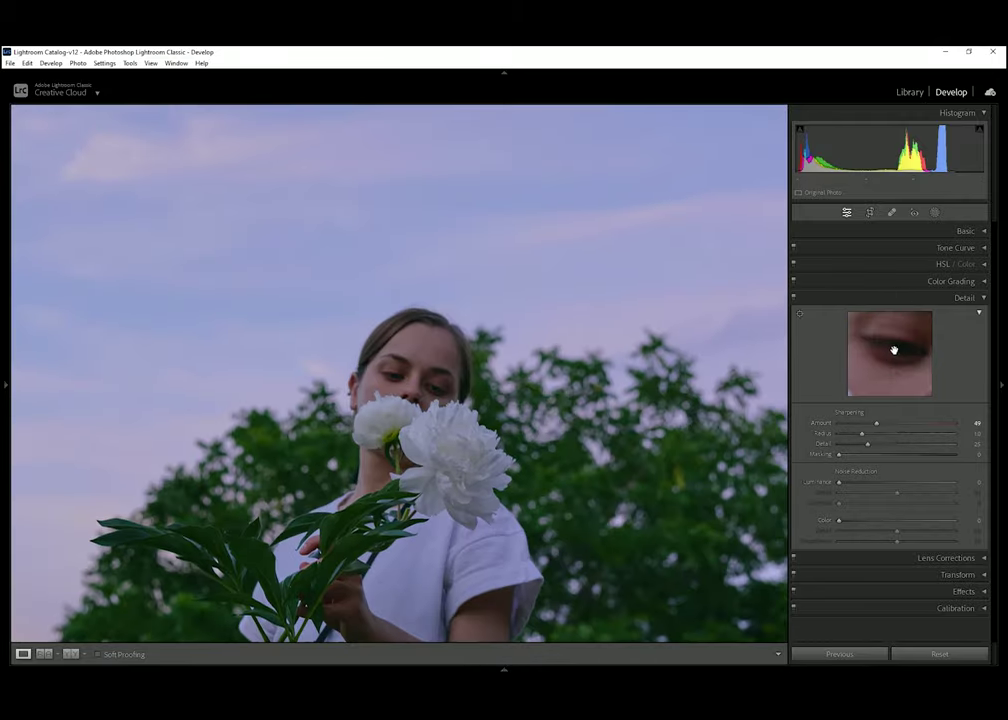
{"action": "left_click", "coordinate": [848, 456], "text": "alt"}
{"action": "left_click_drag", "start_coordinate": [848, 456], "coordinate": [921, 456]}
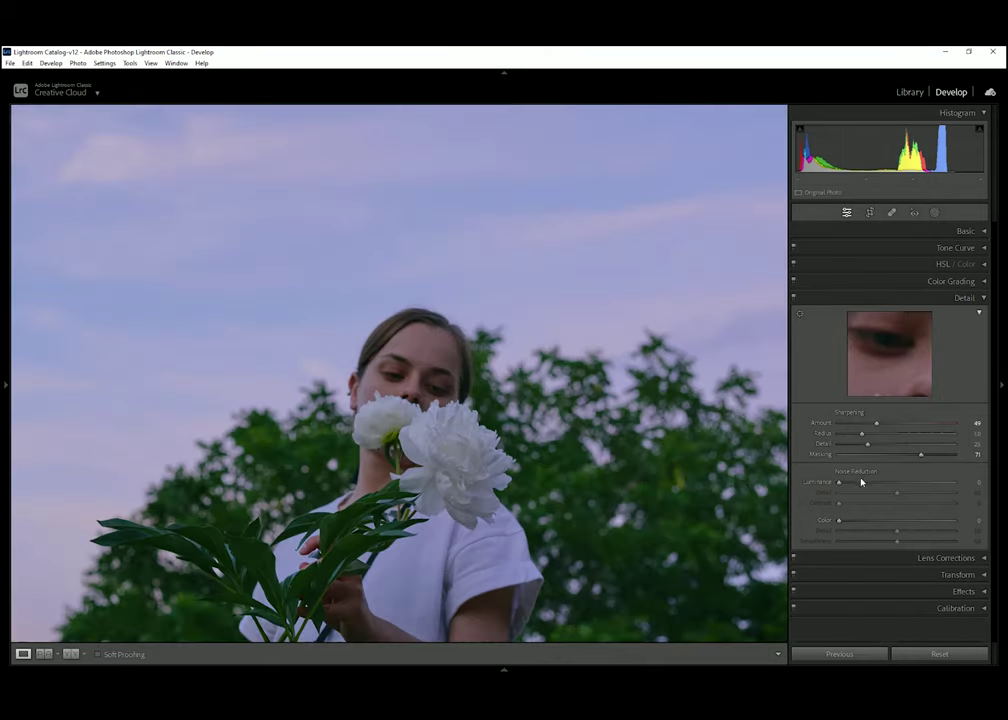
{"action": "left_click_drag", "start_coordinate": [838, 482], "coordinate": [847, 482]}
{"action": "left_click", "coordinate": [703, 425]}
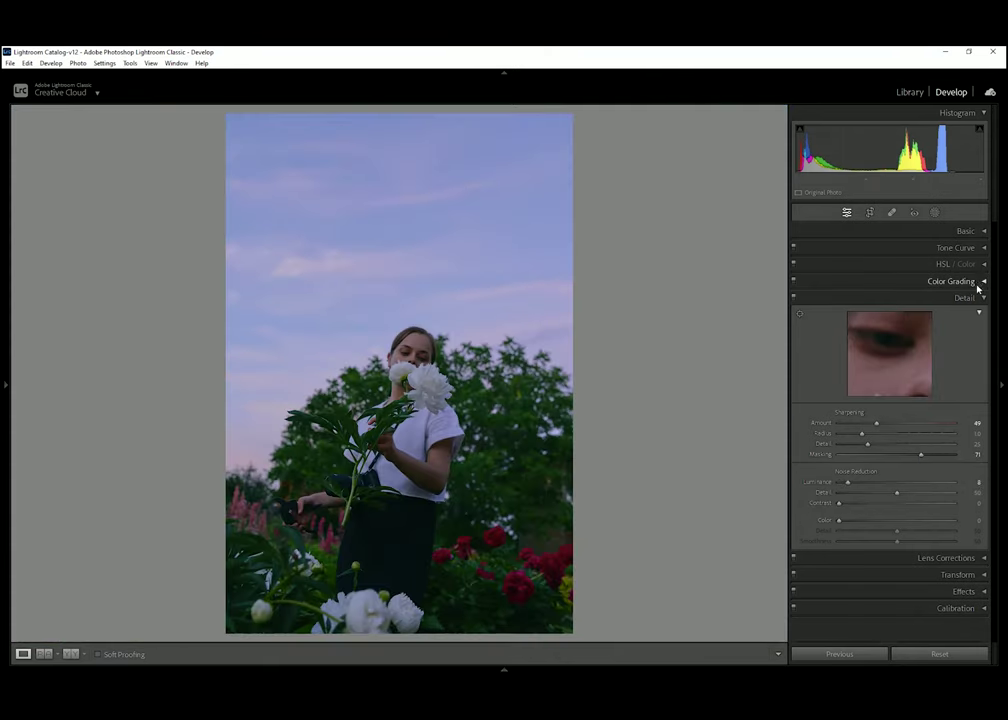
{"action": "left_click", "coordinate": [970, 298]}
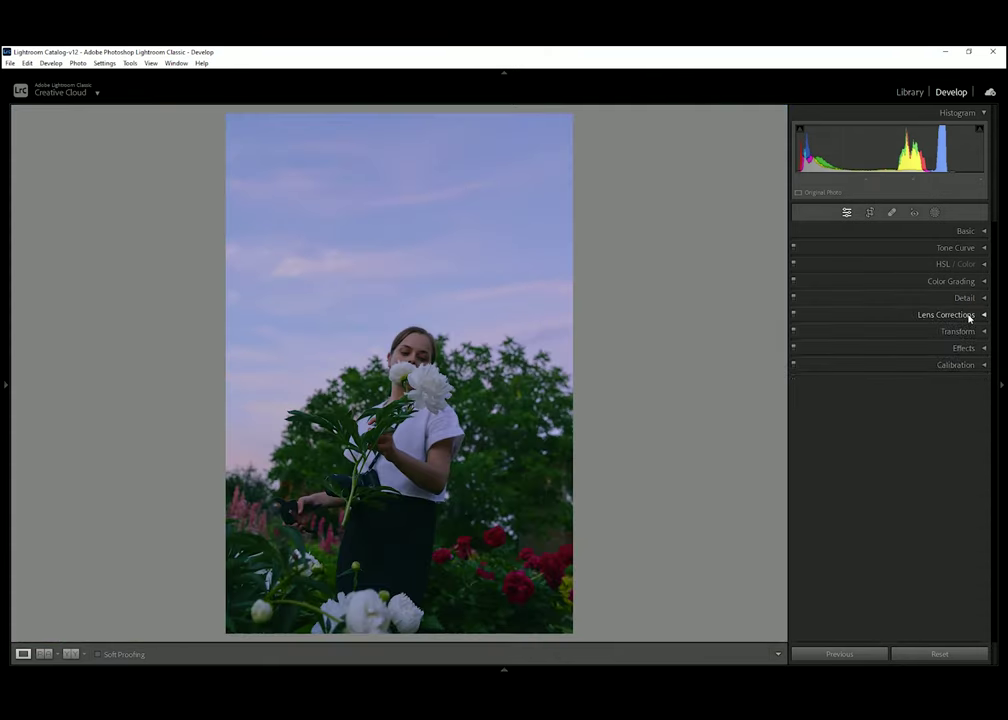
Warm and brighten the portrait with Temp +19, Tint +5 and Exposure +0.16.
{"action": "left_click", "coordinate": [969, 232]}
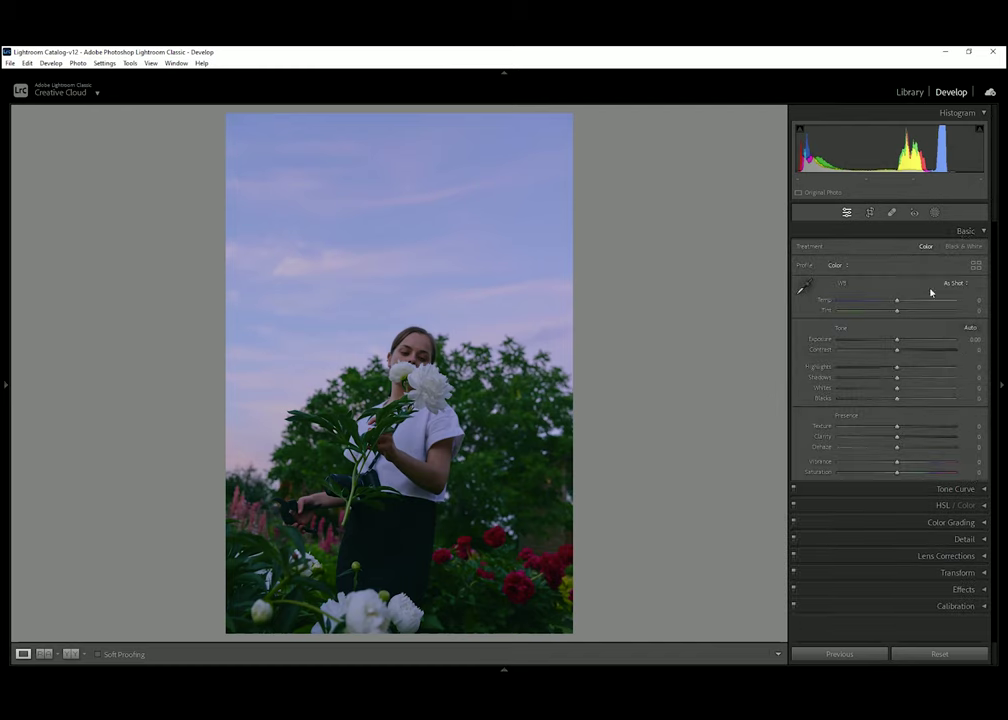
{"action": "mouse_move", "coordinate": [896, 301]}
{"action": "left_mouse_down"}
{"action": "mouse_move", "coordinate": [886, 301]}
{"action": "mouse_move", "coordinate": [909, 301]}
{"action": "left_mouse_up"}
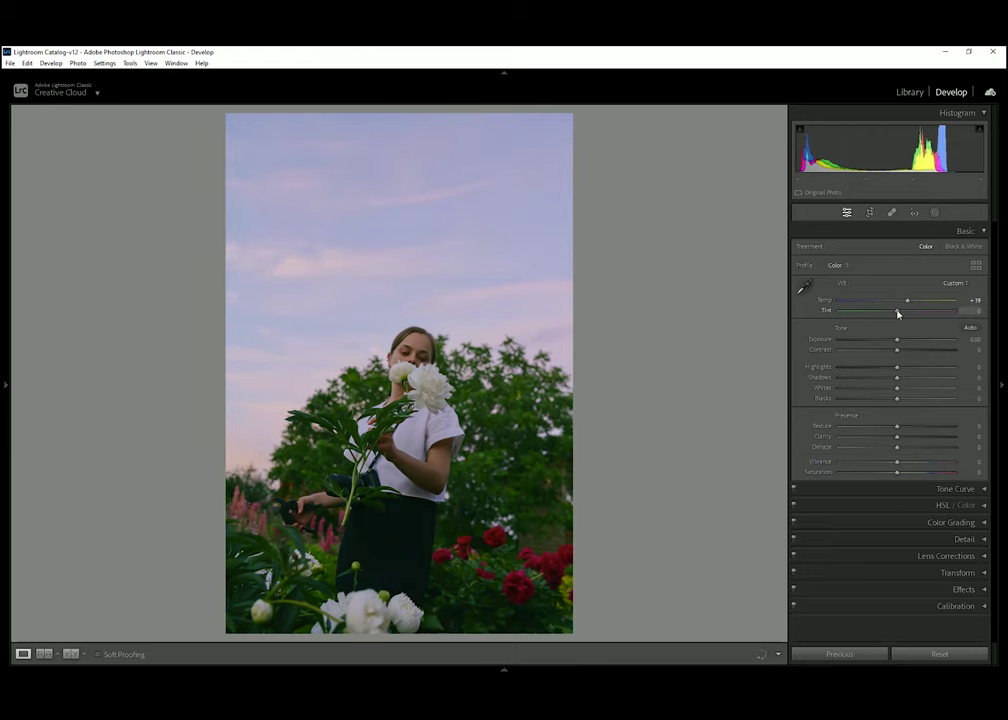
{"action": "left_click_drag", "start_coordinate": [897, 314], "coordinate": [900, 313]}
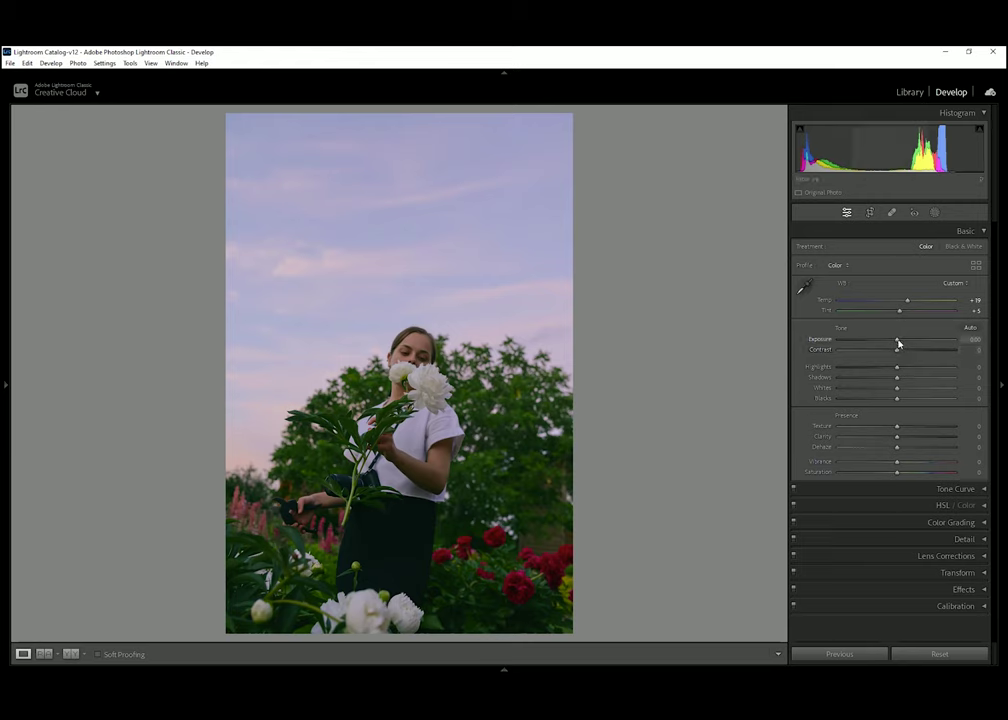
{"action": "left_click_drag", "start_coordinate": [898, 343], "coordinate": [899, 343]}
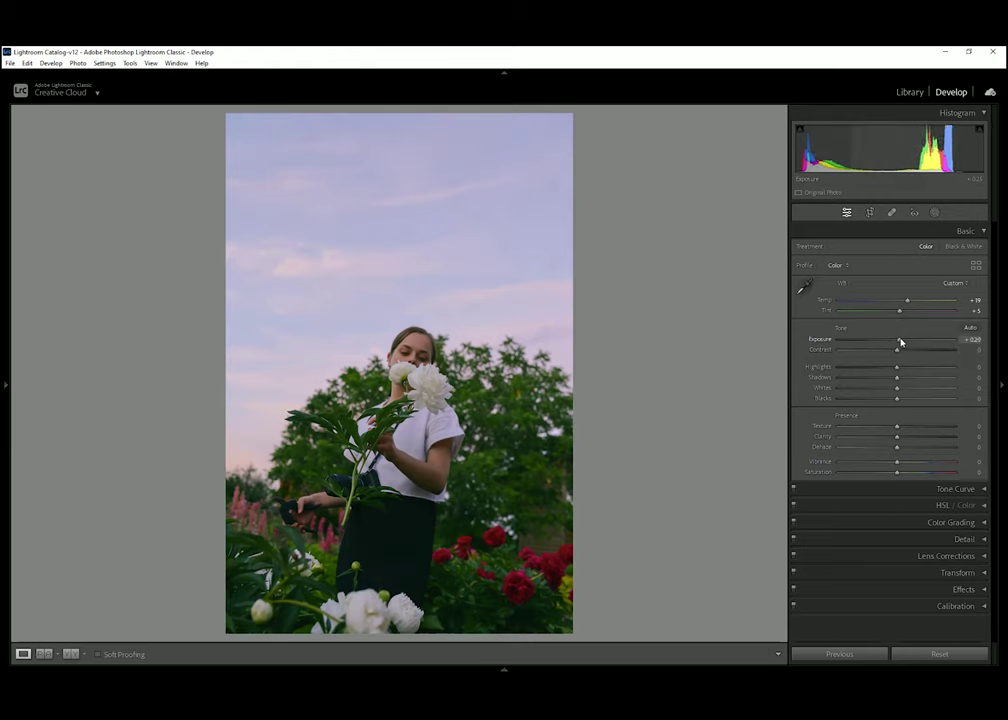
{"action": "left_click_drag", "start_coordinate": [898, 343], "coordinate": [900, 350]}
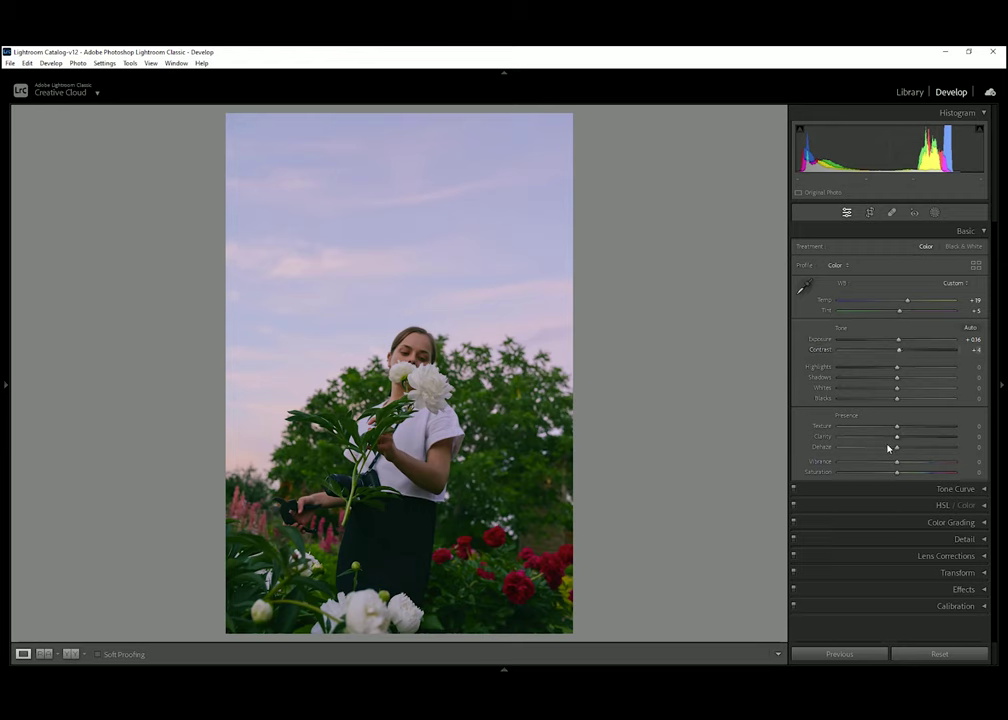
Lift Blacks slightly, set Whites to +57, Dehaze +4, Vibrance +11 and lower Saturation slightly.
{"action": "left_click_drag", "start_coordinate": [897, 401], "coordinate": [899, 402]}
{"action": "left_click_drag", "start_coordinate": [897, 388], "coordinate": [930, 391]}
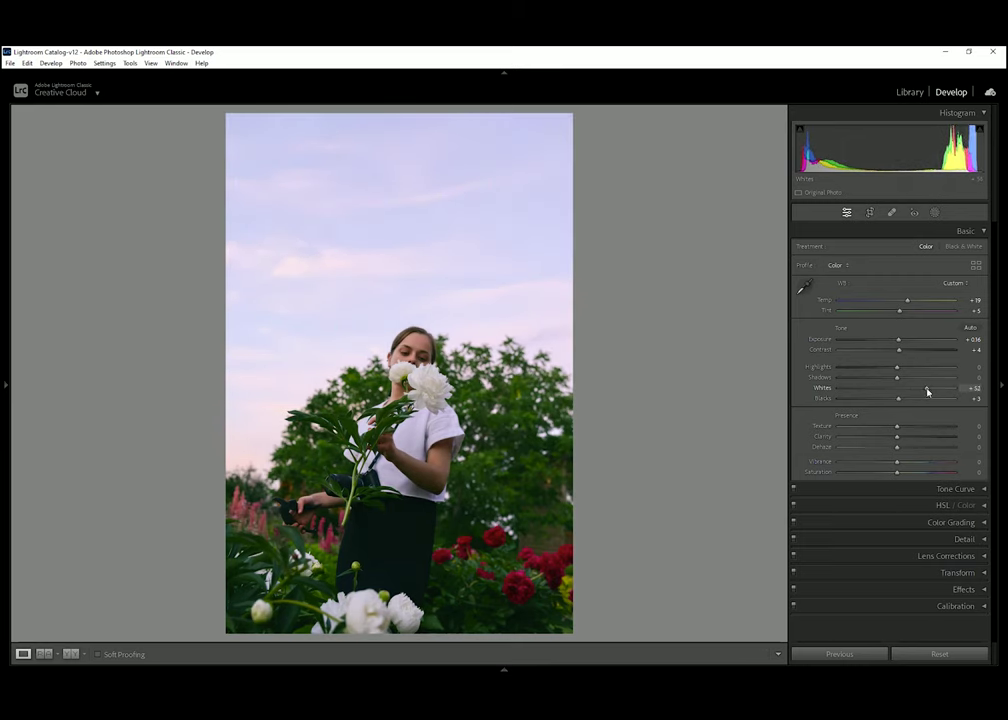
{"action": "mouse_move", "coordinate": [930, 391]}
{"action": "left_mouse_down"}
{"action": "mouse_move", "coordinate": [868, 371]}
{"action": "mouse_move", "coordinate": [856, 377]}
{"action": "left_mouse_up"}
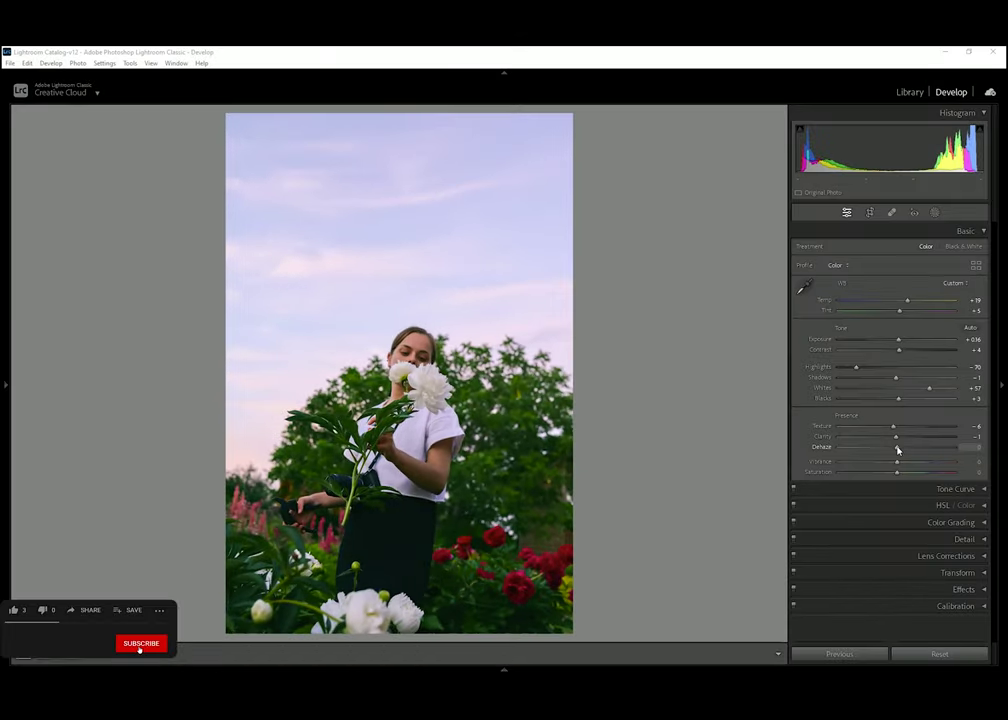
{"action": "mouse_move", "coordinate": [897, 450]}
{"action": "left_mouse_down"}
{"action": "mouse_move", "coordinate": [866, 445]}
{"action": "mouse_move", "coordinate": [911, 452]}
{"action": "mouse_move", "coordinate": [899, 457]}
{"action": "left_mouse_up"}
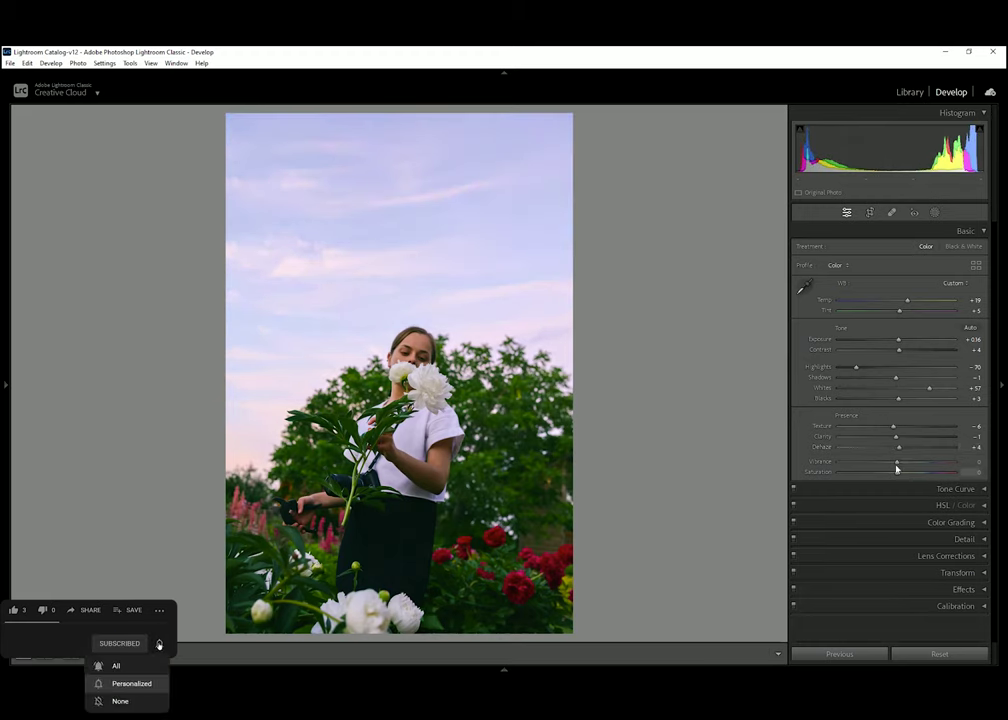
{"action": "left_click_drag", "start_coordinate": [897, 462], "coordinate": [902, 461]}
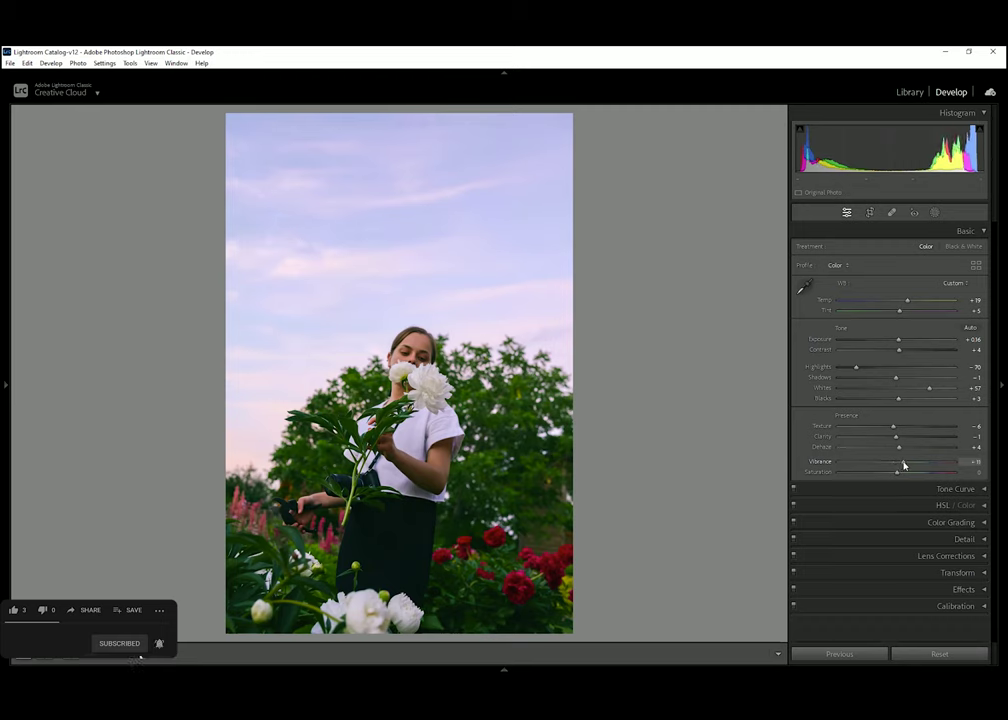
{"action": "left_click_drag", "start_coordinate": [896, 472], "coordinate": [891, 472]}
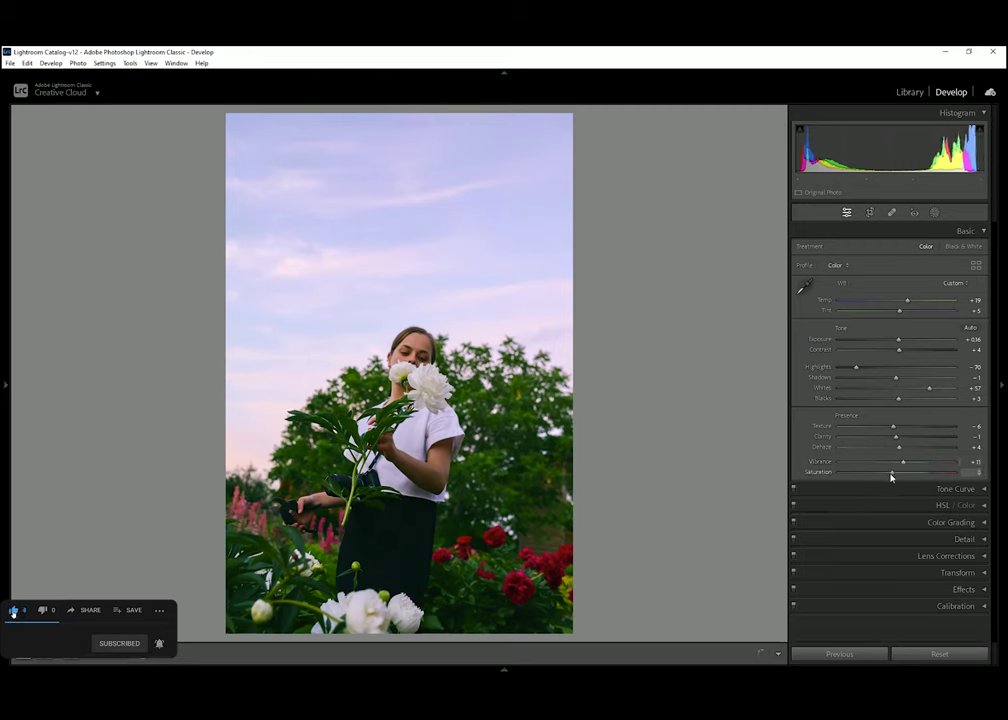
Inspect the photo up close and compare the before and after views.
{"action": "left_click", "coordinate": [961, 231]}
{"action": "left_click", "coordinate": [386, 268]}
{"action": "left_click", "coordinate": [340, 272]}
{"action": "left_click", "coordinate": [70, 654]}
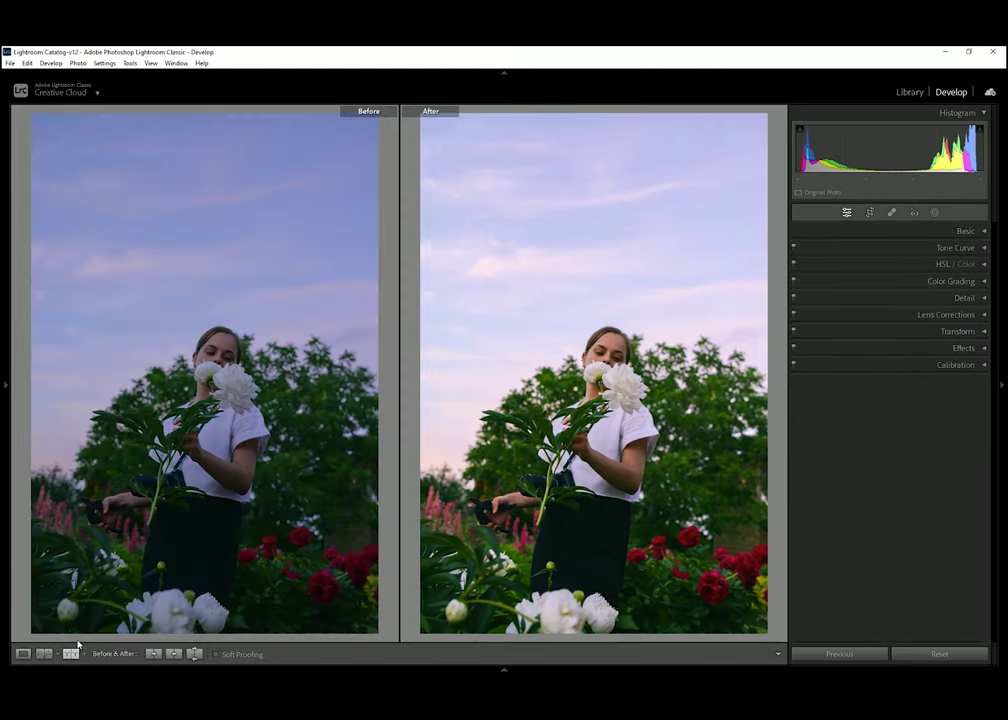
{"action": "left_click", "coordinate": [23, 654]}
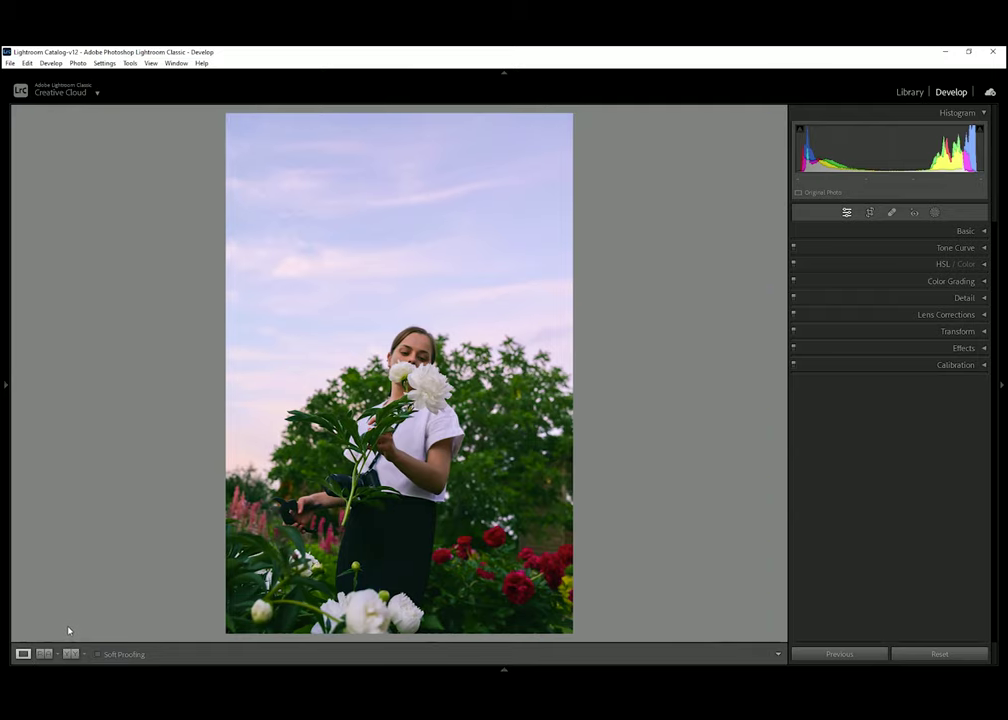
Set Tone Curve regions to Highlights −4, Lights +3, Darks −10 and Shadows −18.
{"action": "left_click", "coordinate": [955, 250]}
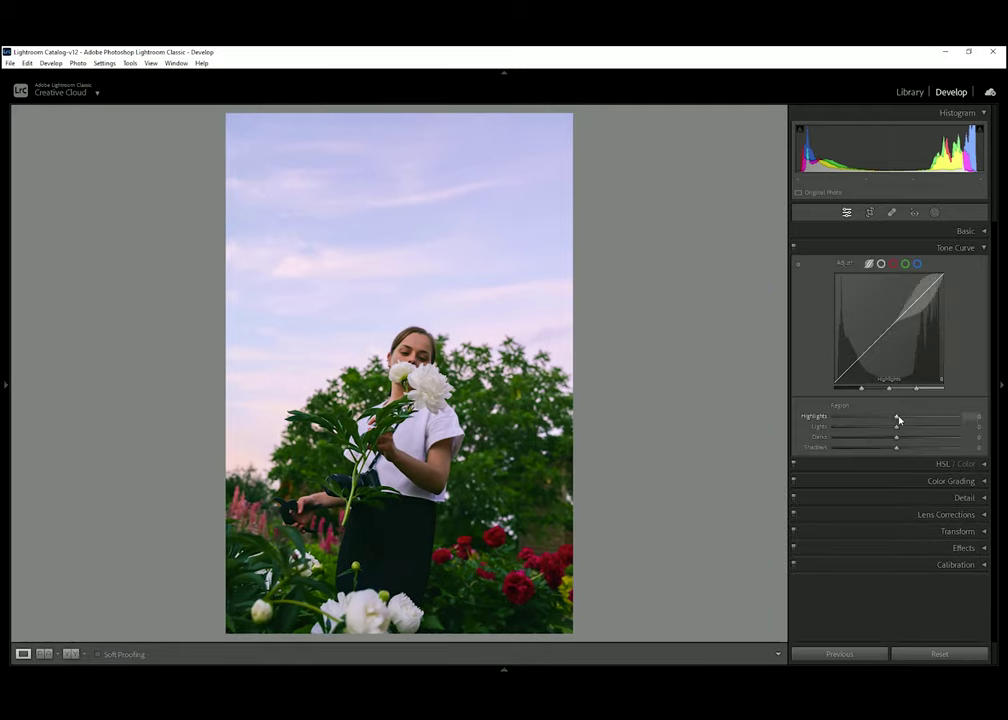
{"action": "left_click_drag", "start_coordinate": [898, 418], "coordinate": [895, 417]}
{"action": "left_click_drag", "start_coordinate": [897, 429], "coordinate": [898, 430]}
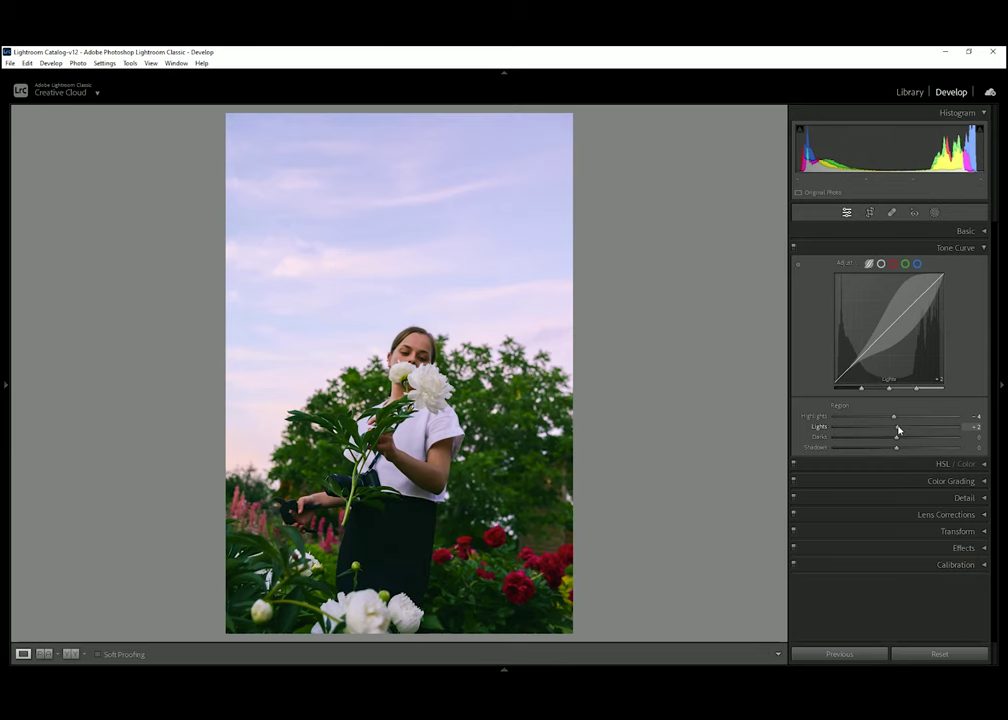
{"action": "left_click_drag", "start_coordinate": [898, 430], "coordinate": [890, 439]}
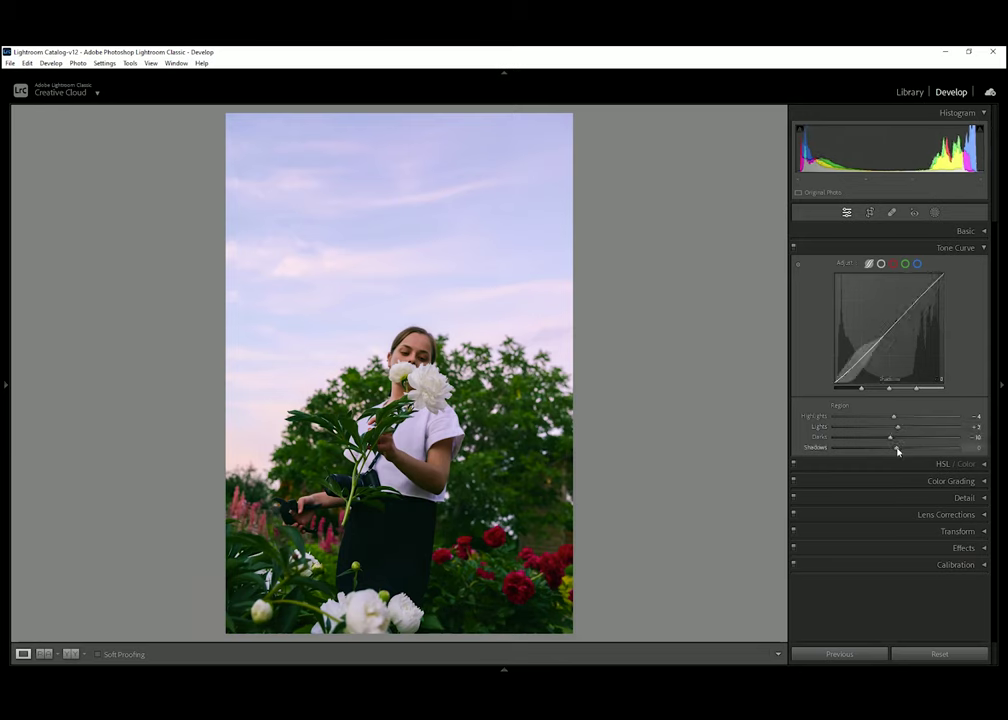
{"action": "left_click_drag", "start_coordinate": [896, 451], "coordinate": [885, 451]}
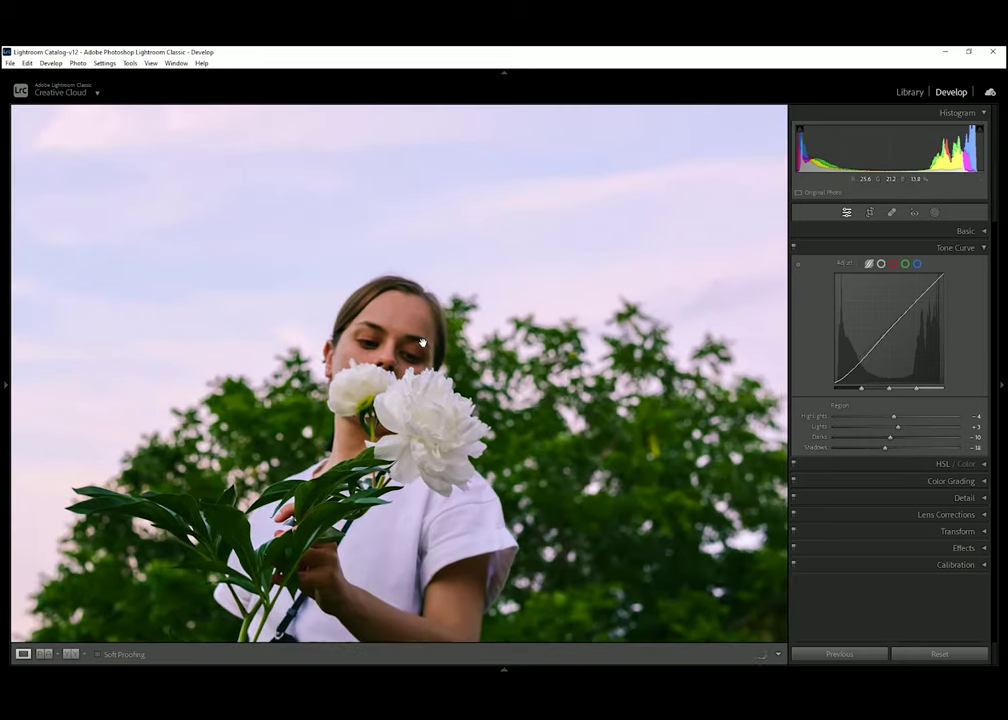
{"action": "left_click_drag", "start_coordinate": [421, 370], "coordinate": [416, 342]}
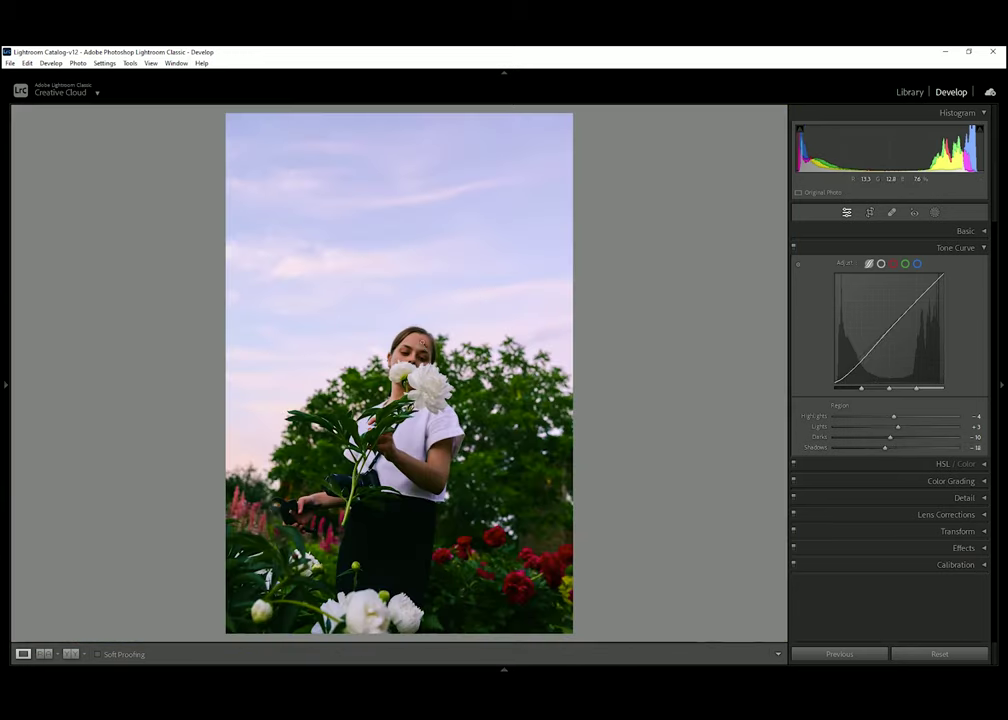
{"action": "left_click", "coordinate": [978, 248]}
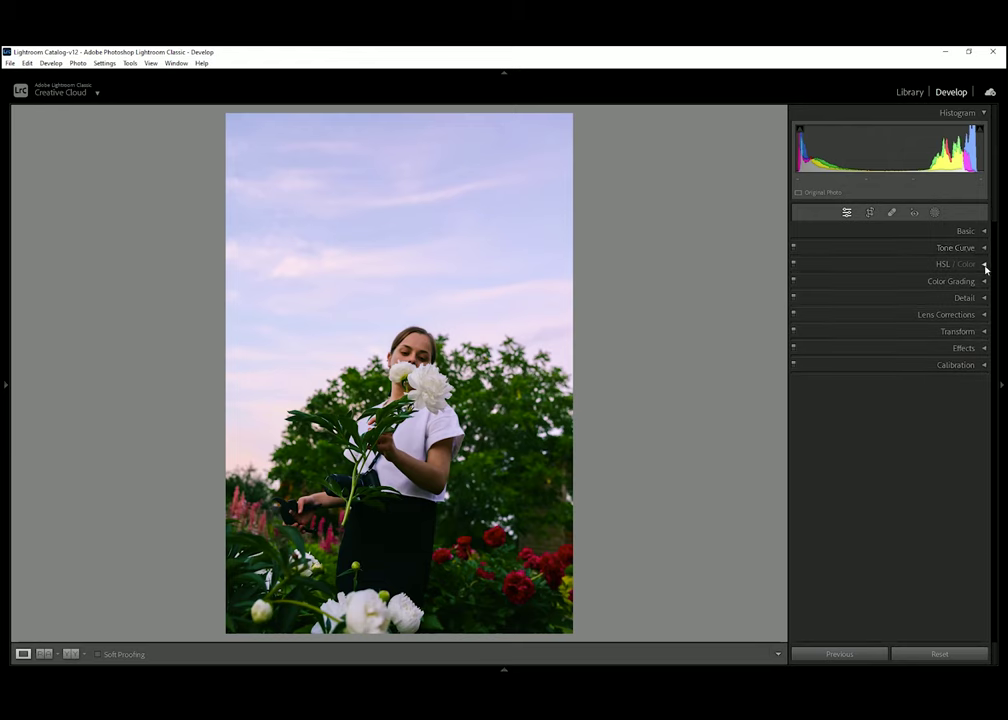
Shift HSL hues: Red +6, Orange +7, Yellow −30, Green −22, Blue −14, Purple −36, Magenta −76.
{"action": "left_click", "coordinate": [982, 265]}
{"action": "left_click", "coordinate": [814, 282]}
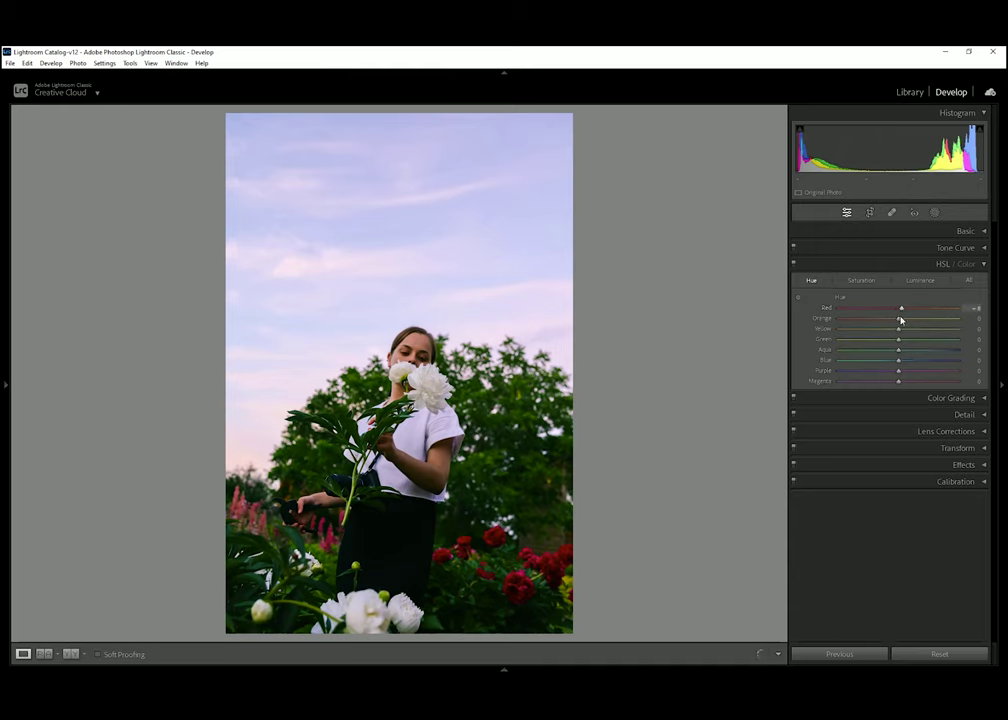
{"action": "mouse_move", "coordinate": [900, 320]}
{"action": "left_mouse_down"}
{"action": "mouse_move", "coordinate": [893, 333]}
{"action": "mouse_move", "coordinate": [879, 330]}
{"action": "left_mouse_up"}
{"action": "left_click_drag", "start_coordinate": [898, 342], "coordinate": [885, 342]}
{"action": "left_click_drag", "start_coordinate": [898, 362], "coordinate": [890, 363]}
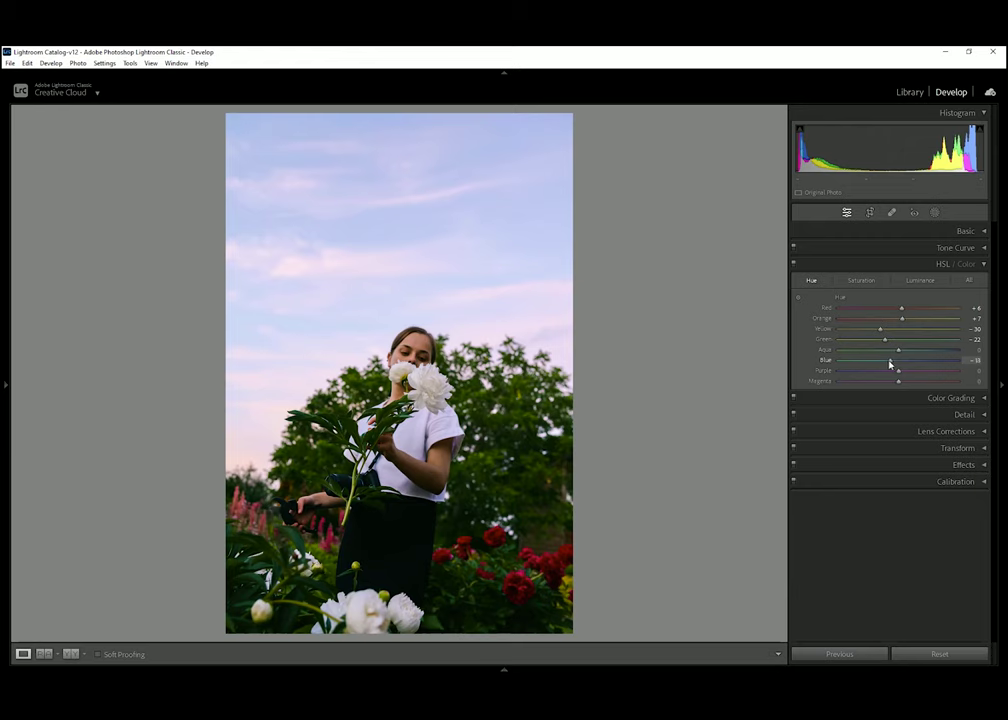
{"action": "left_click_drag", "start_coordinate": [897, 371], "coordinate": [852, 373]}
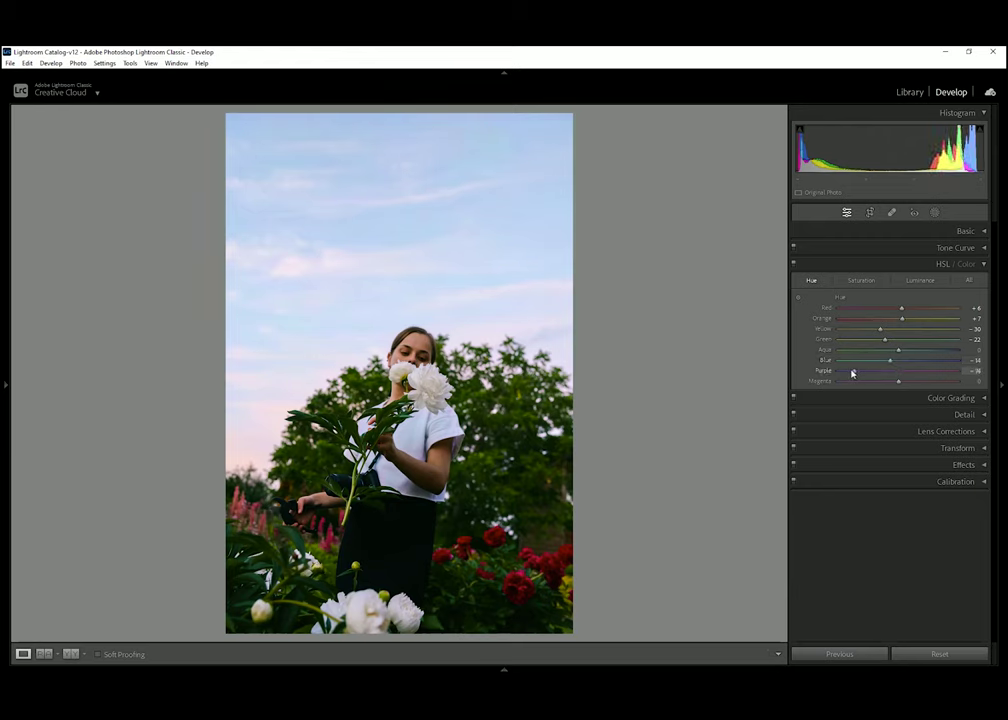
{"action": "left_click_drag", "start_coordinate": [898, 381], "coordinate": [850, 384]}
{"action": "left_click", "coordinate": [546, 298]}
Cut HSL saturation to Green −34, Blue −29, Purple −43 and Magenta about −63.
{"action": "left_click", "coordinate": [864, 281]}
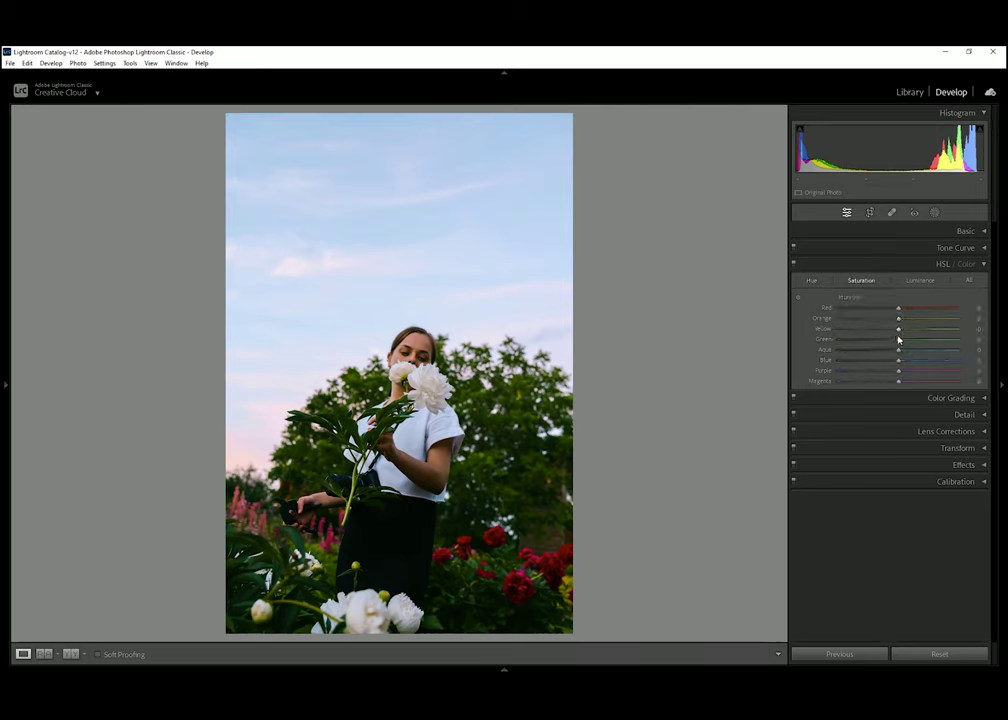
{"action": "mouse_move", "coordinate": [898, 341]}
{"action": "left_mouse_down"}
{"action": "mouse_move", "coordinate": [925, 342]}
{"action": "mouse_move", "coordinate": [869, 348]}
{"action": "left_mouse_up"}
{"action": "left_click_drag", "start_coordinate": [899, 364], "coordinate": [882, 363]}
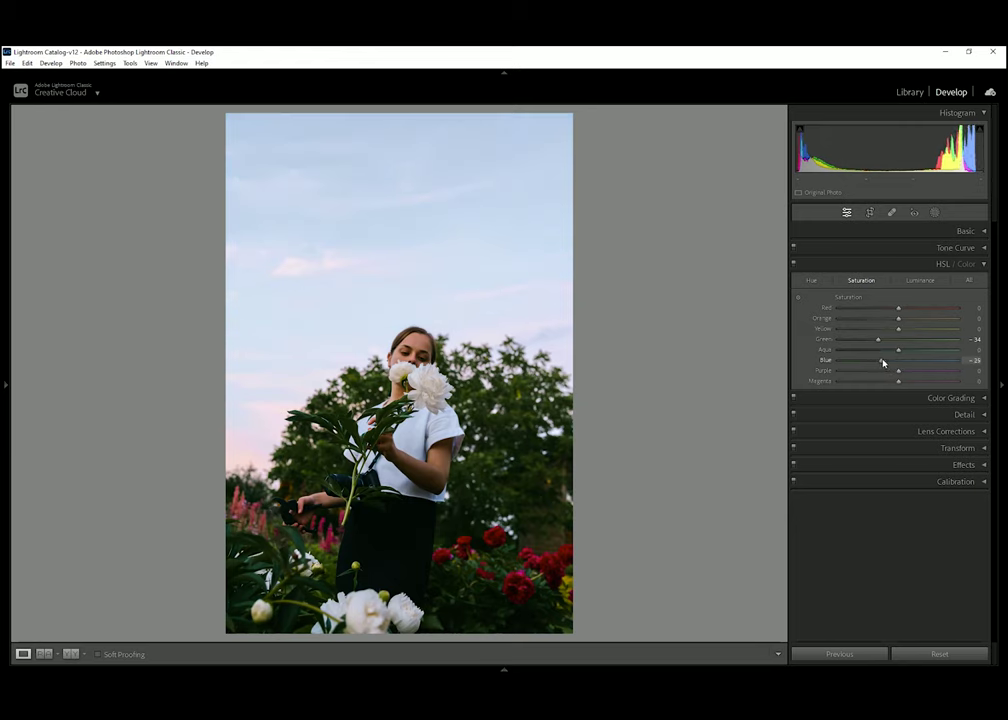
{"action": "left_click_drag", "start_coordinate": [898, 371], "coordinate": [872, 372]}
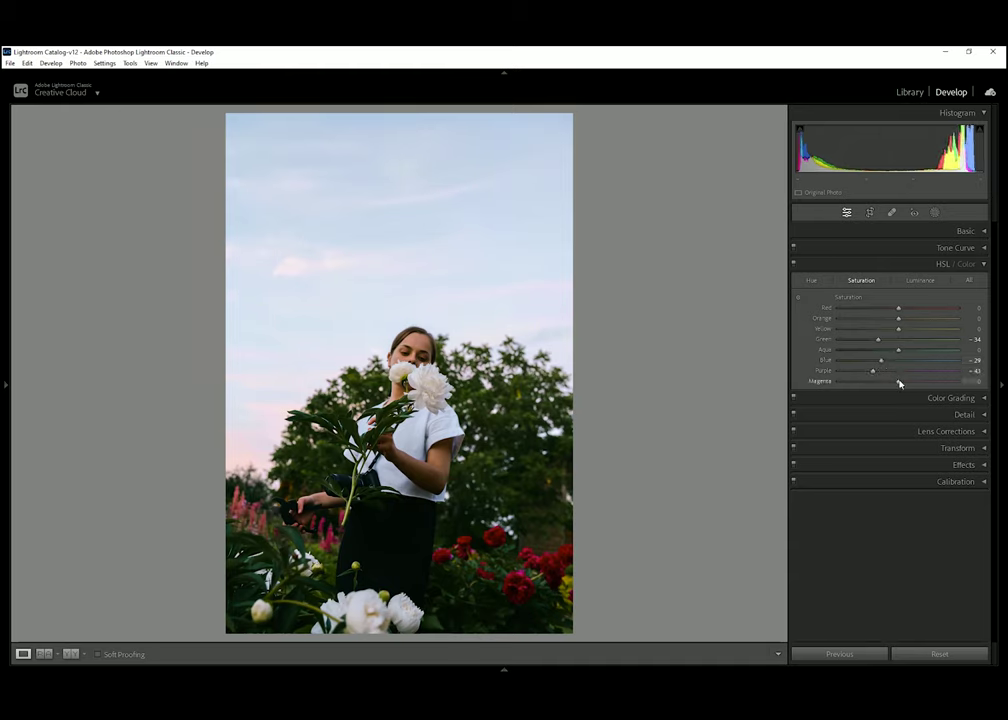
{"action": "left_click_drag", "start_coordinate": [901, 382], "coordinate": [862, 387]}
Set HSL luminance to Orange +15, Aqua −59, Blue −56 and Purple −19.
{"action": "left_click", "coordinate": [916, 281]}
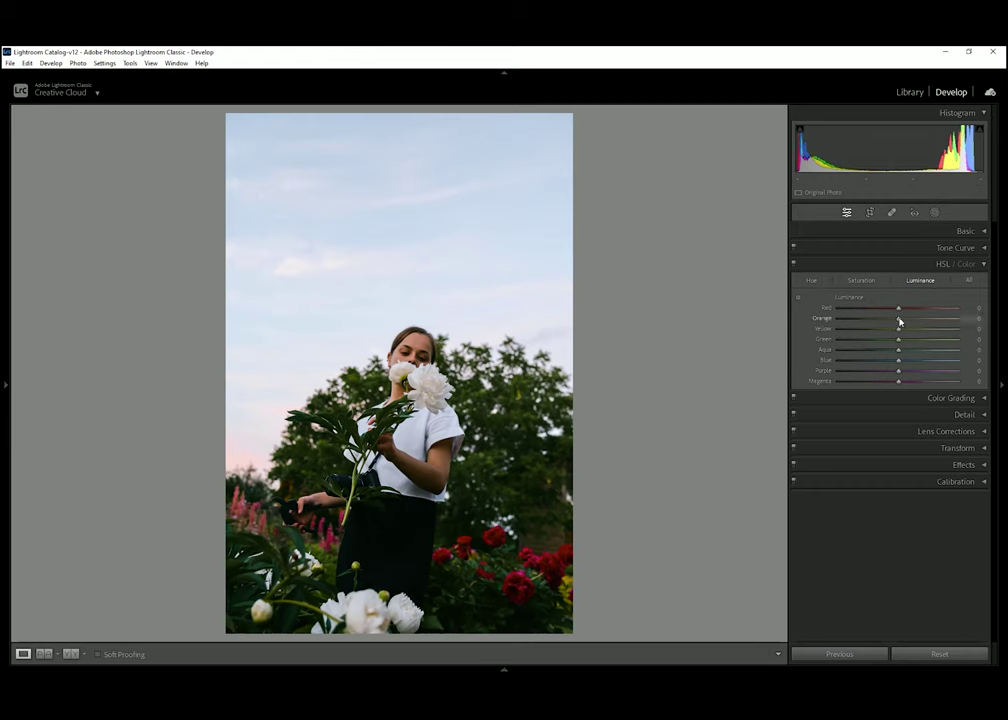
{"action": "left_click_drag", "start_coordinate": [899, 321], "coordinate": [907, 321]}
{"action": "mouse_move", "coordinate": [865, 362]}
{"action": "left_mouse_down"}
{"action": "mouse_move", "coordinate": [877, 363]}
{"action": "mouse_move", "coordinate": [865, 363]}
{"action": "left_mouse_up"}
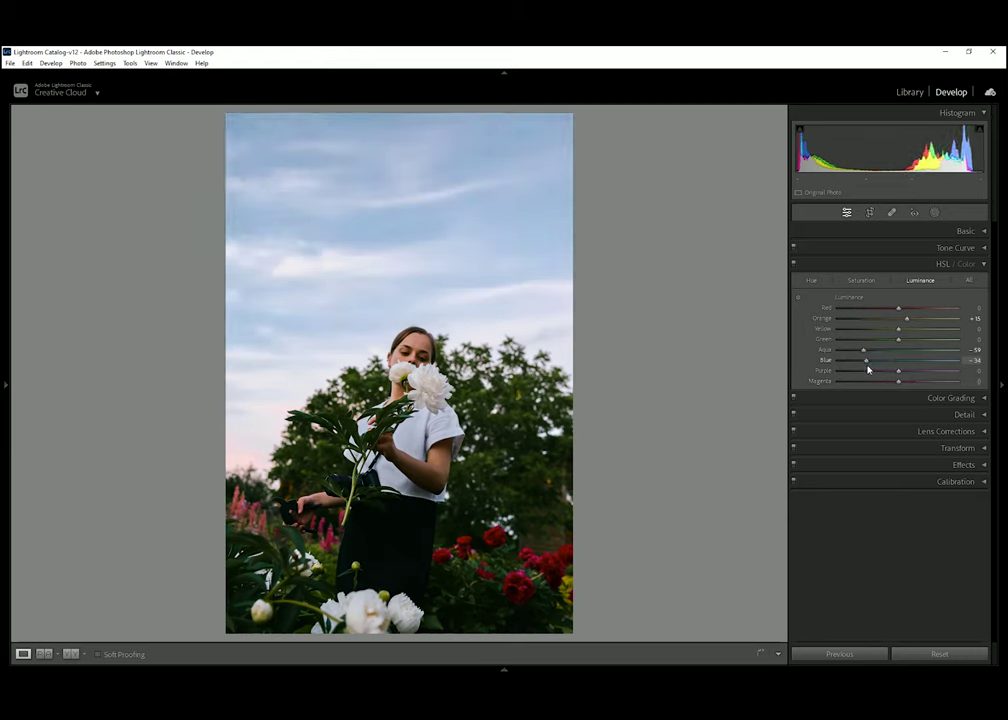
{"action": "left_click_drag", "start_coordinate": [898, 373], "coordinate": [886, 373]}
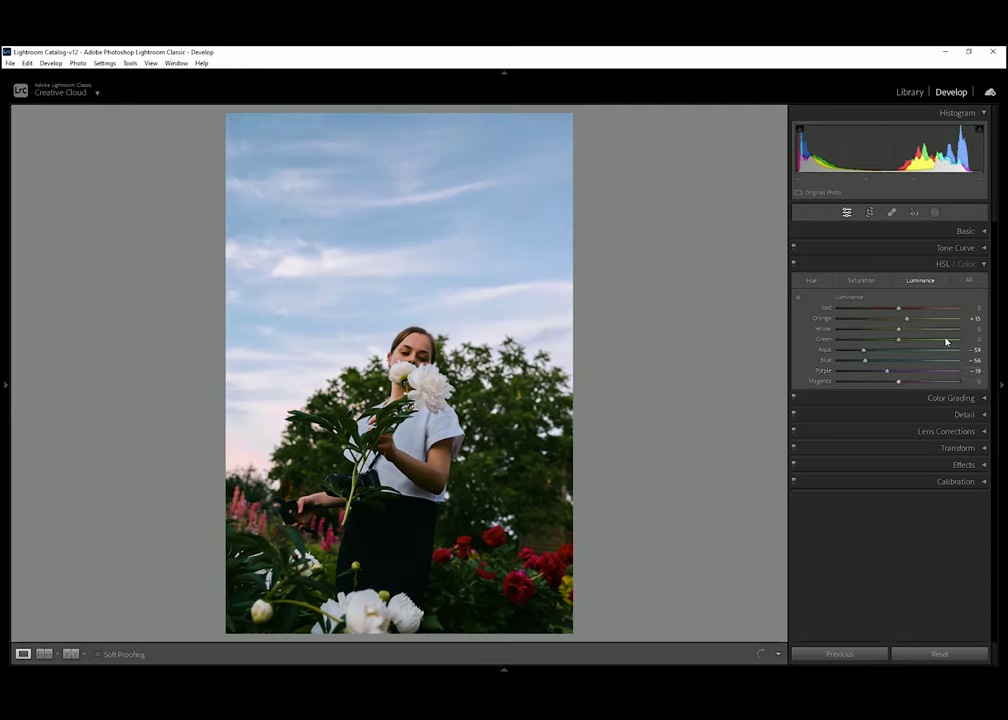
{"action": "left_click", "coordinate": [984, 264]}
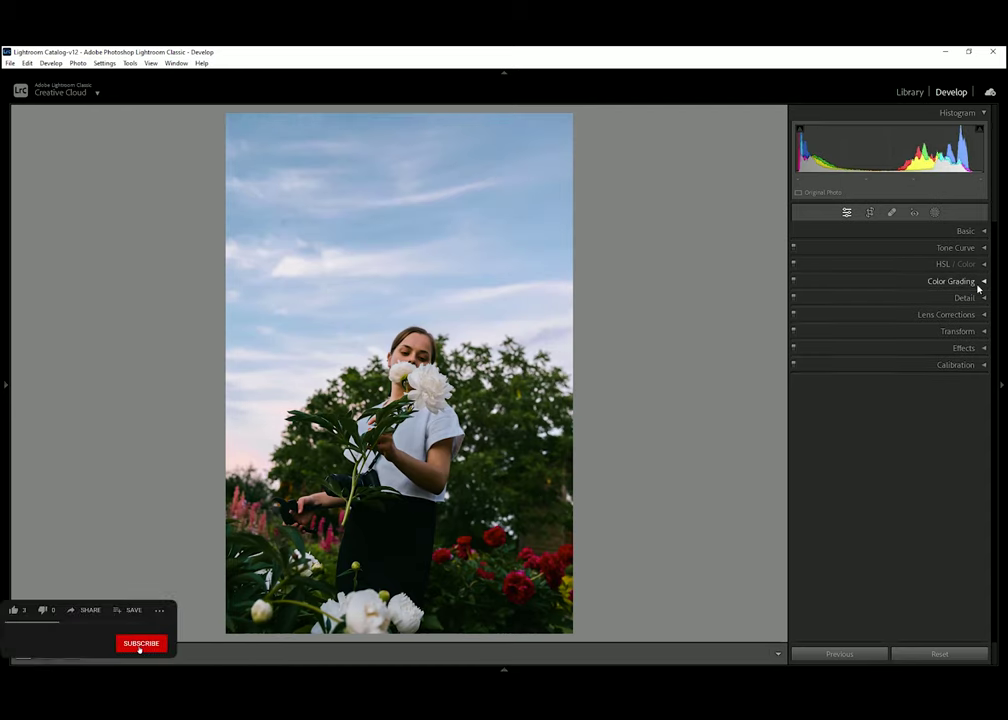
Give both the Shadows and Highlights colour-grading wheels a saturation of 15.
{"action": "left_click", "coordinate": [978, 282]}
{"action": "left_click", "coordinate": [892, 299]}
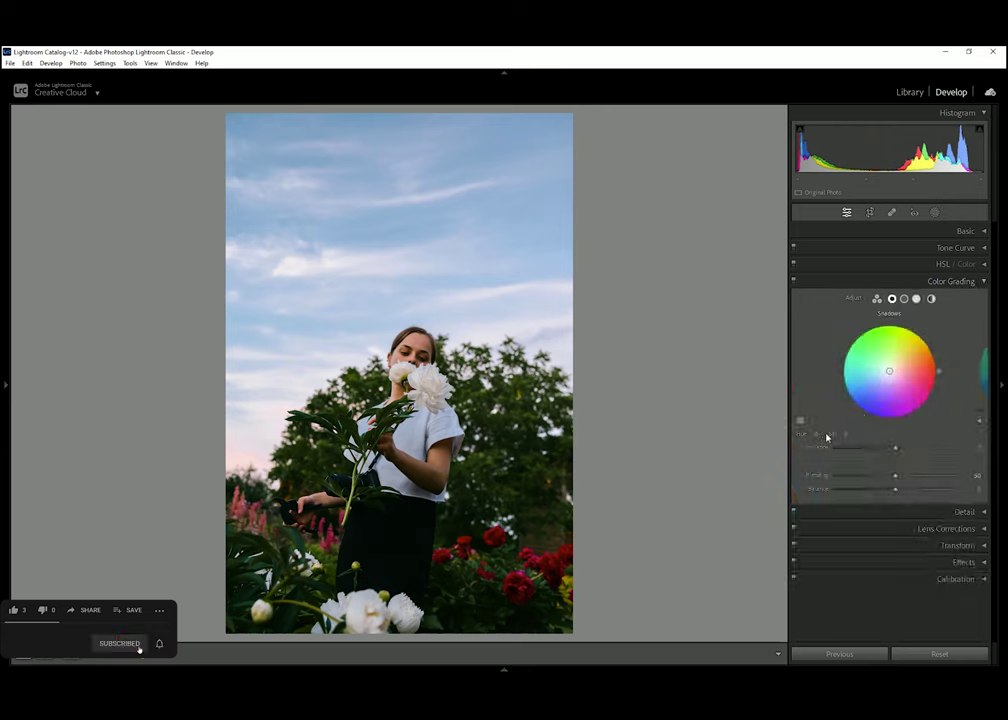
{"action": "left_click", "coordinate": [847, 434]}
{"action": "type", "text": "15"}
{"action": "key", "text": "Return"}
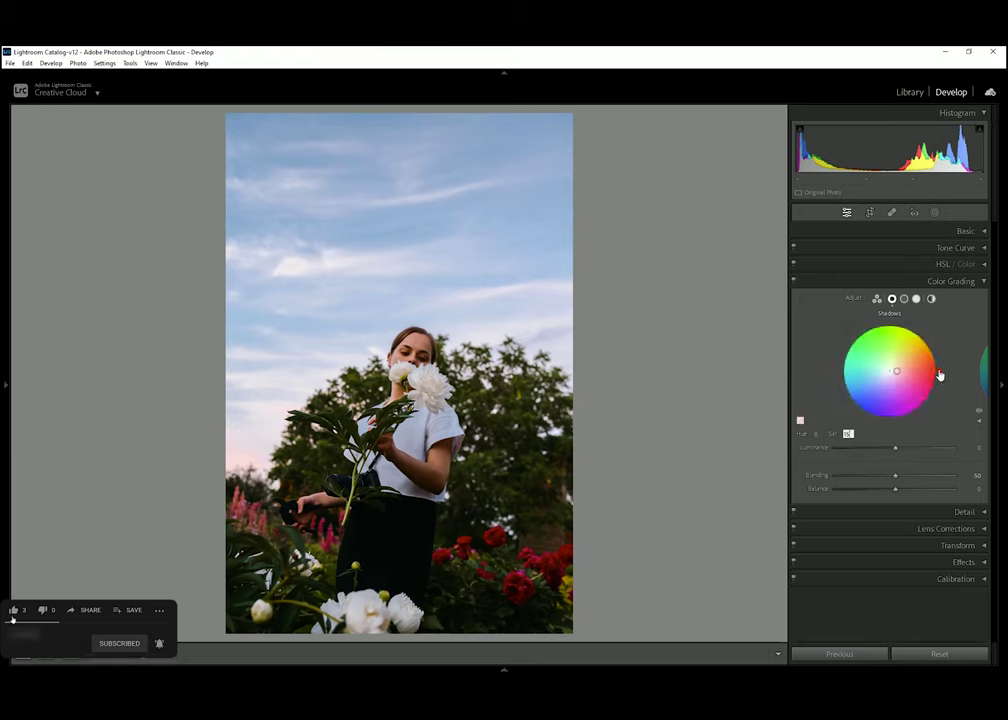
{"action": "left_click", "coordinate": [13, 610]}
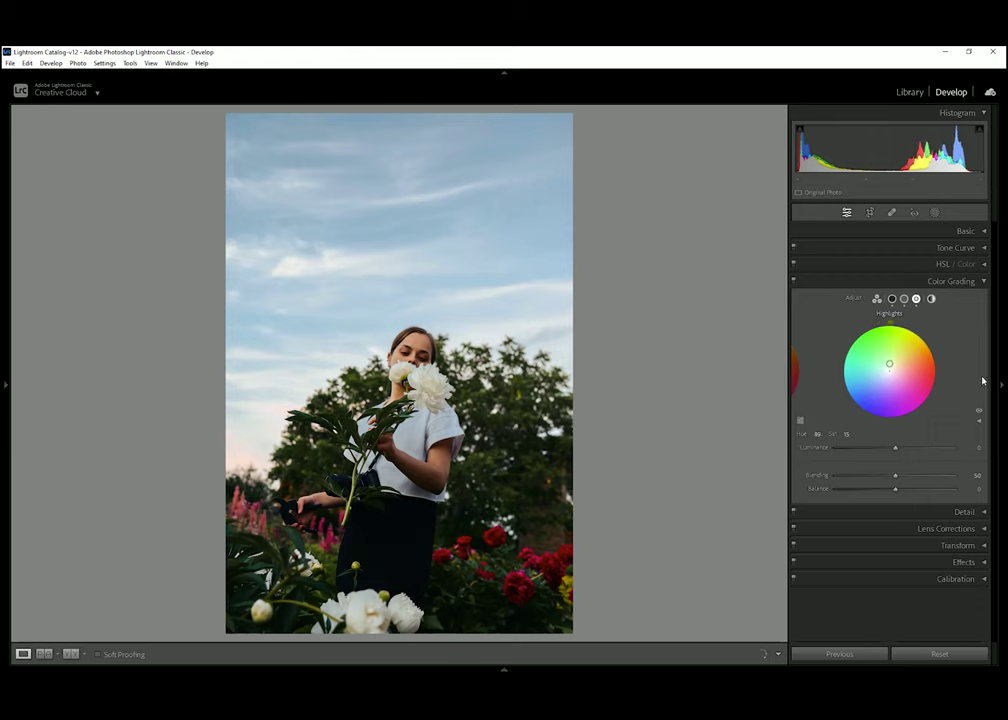
{"action": "left_click", "coordinate": [960, 283]}
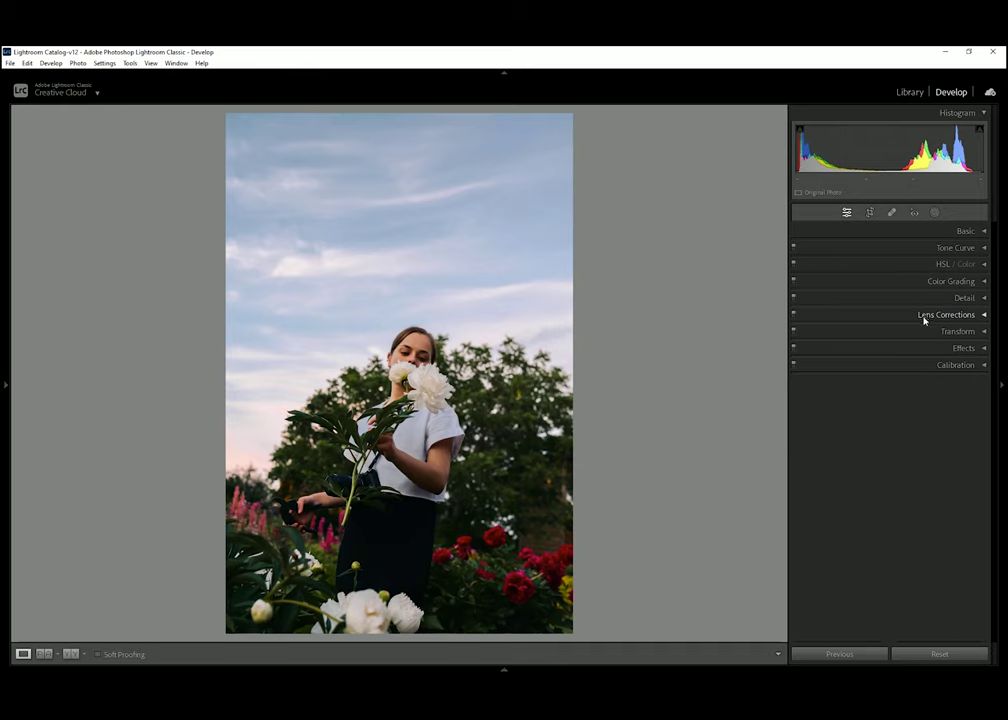
Add a vignette with Amount −10 and Midpoint 39.
{"action": "left_click", "coordinate": [962, 349]}
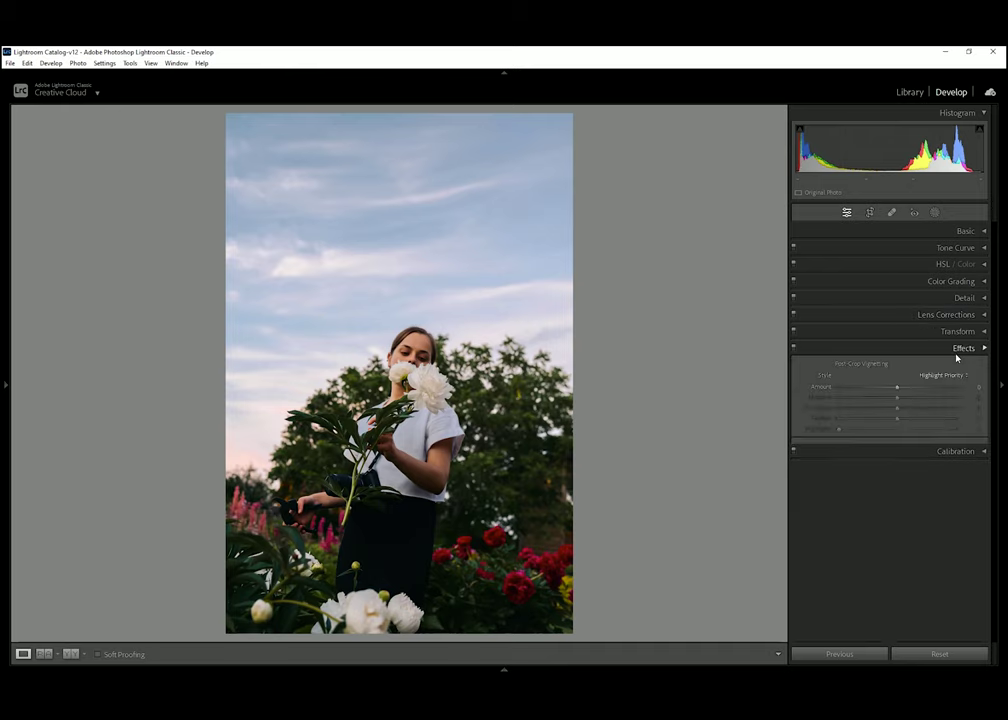
{"action": "left_click_drag", "start_coordinate": [897, 390], "coordinate": [884, 398]}
{"action": "left_click_drag", "start_coordinate": [839, 457], "coordinate": [849, 462]}
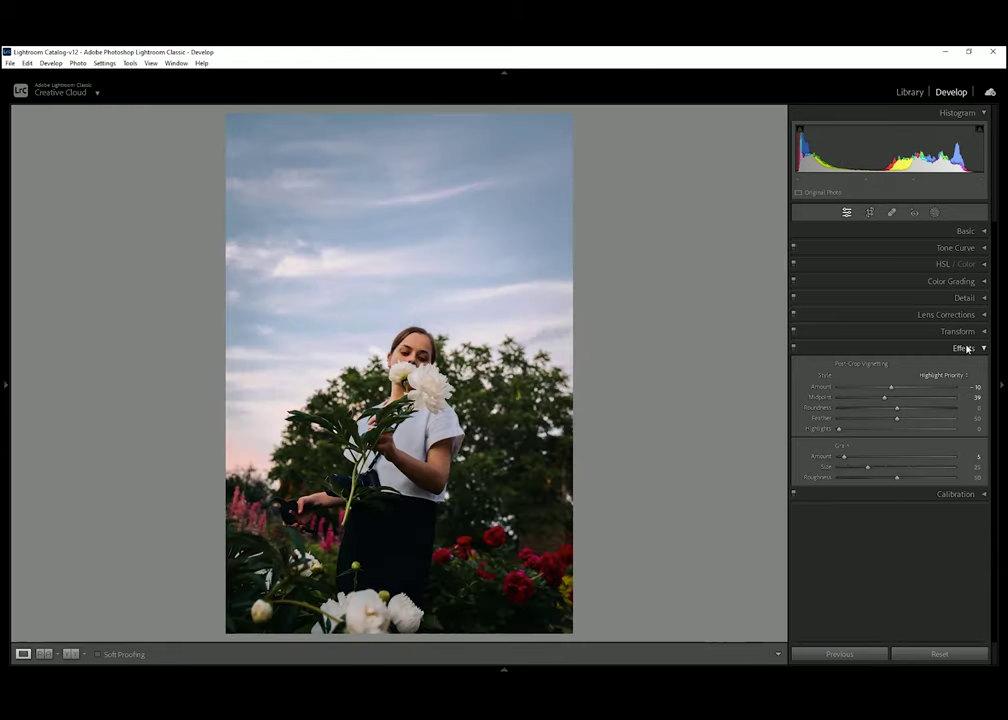
Set Calibration Blue Primary Hue −3 and Saturation +25, then show the before/after comparison.
{"action": "left_click", "coordinate": [967, 347]}
{"action": "left_click", "coordinate": [968, 364]}
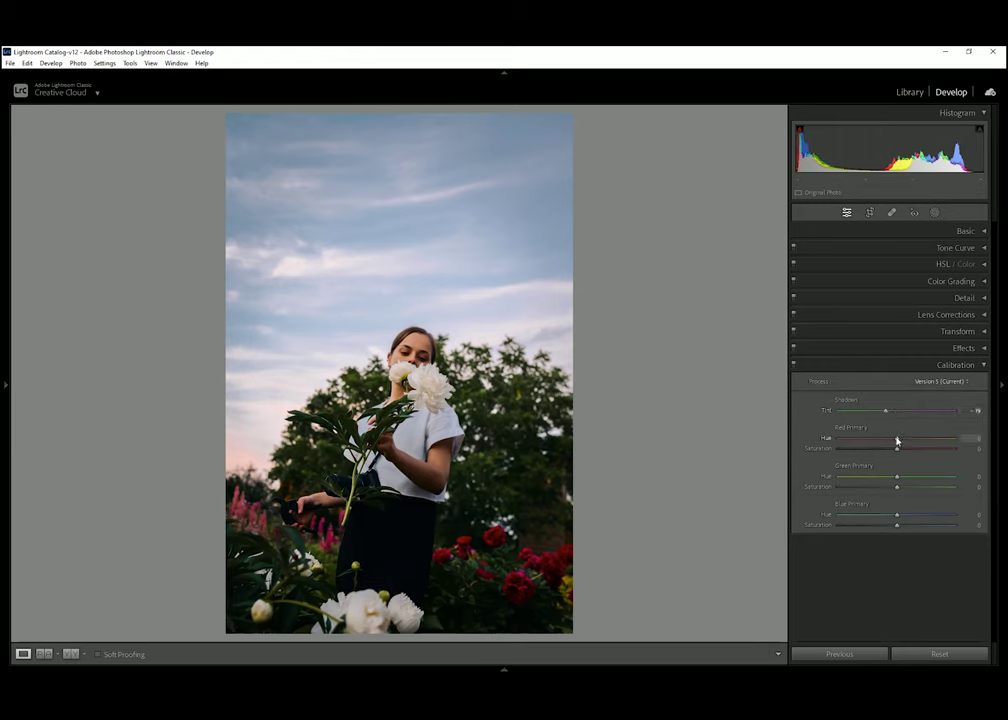
{"action": "double_click", "coordinate": [919, 451]}
{"action": "left_click_drag", "start_coordinate": [895, 519], "coordinate": [910, 526]}
{"action": "left_click", "coordinate": [419, 360]}
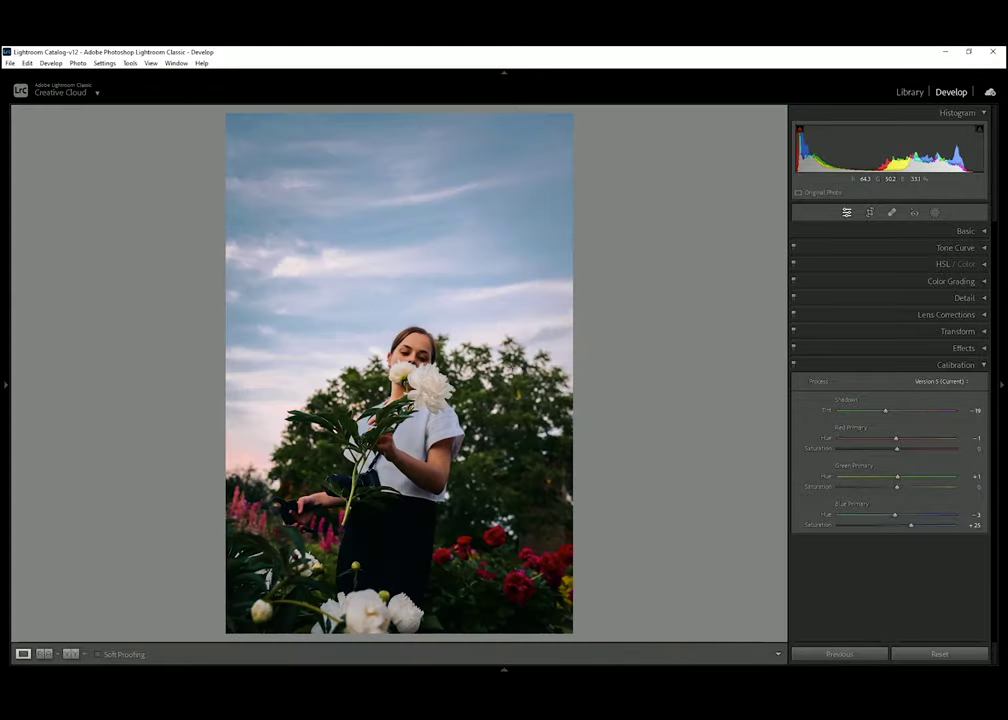
{"action": "left_click", "coordinate": [71, 654]}
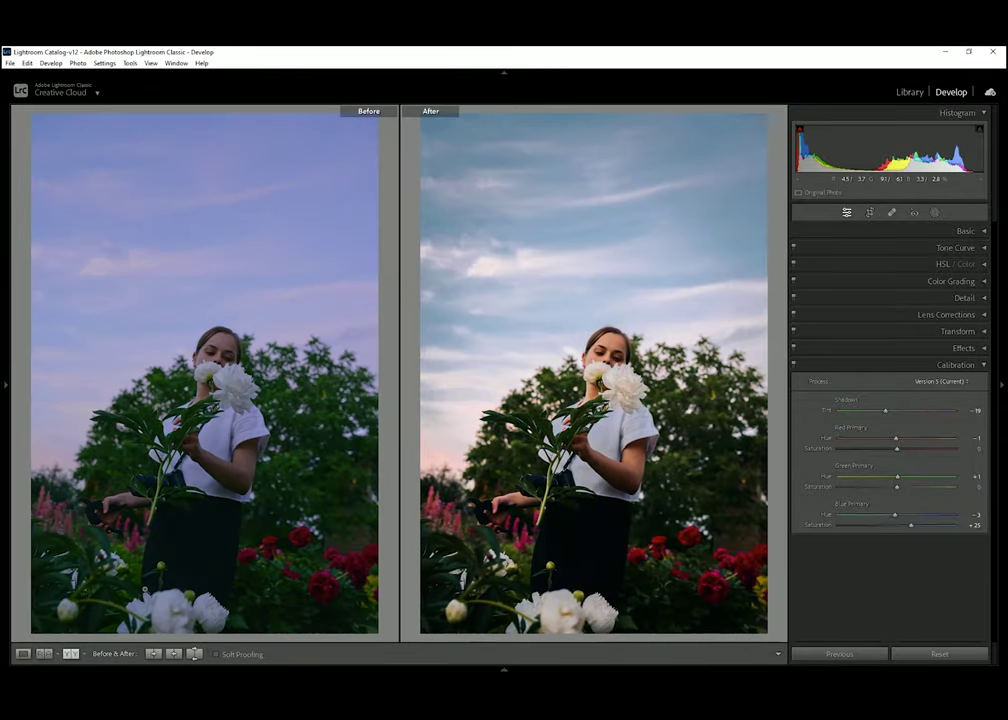
Add highlight, midtone and shadow points to the tone curve and nudge them into place.
{"action": "left_click", "coordinate": [22, 654]}
{"action": "left_click", "coordinate": [431, 373]}
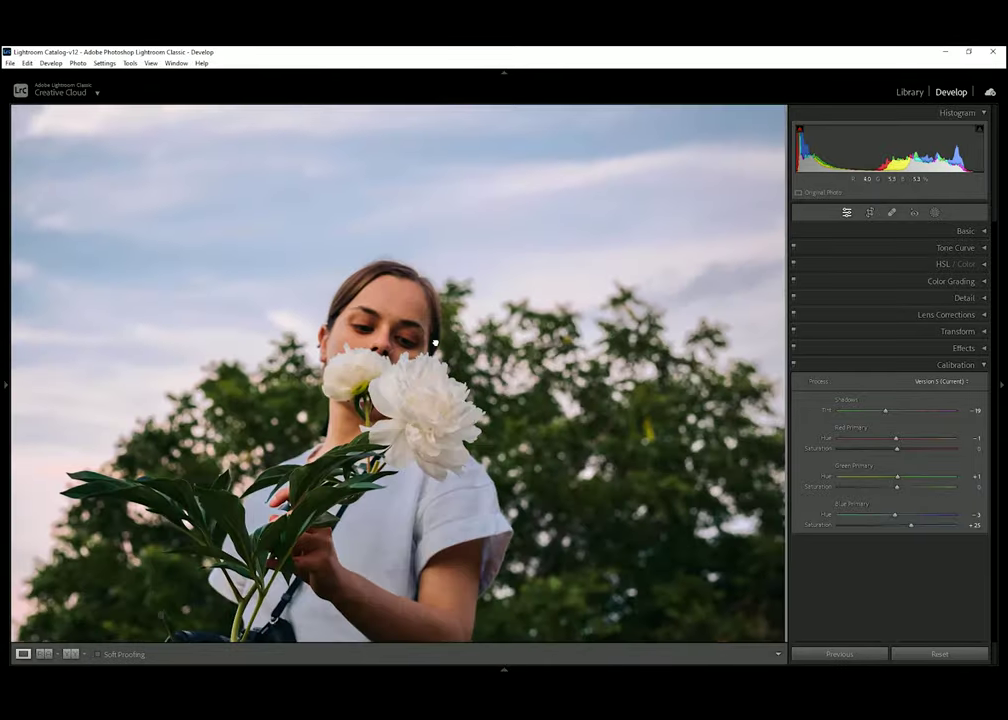
{"action": "left_click", "coordinate": [965, 248]}
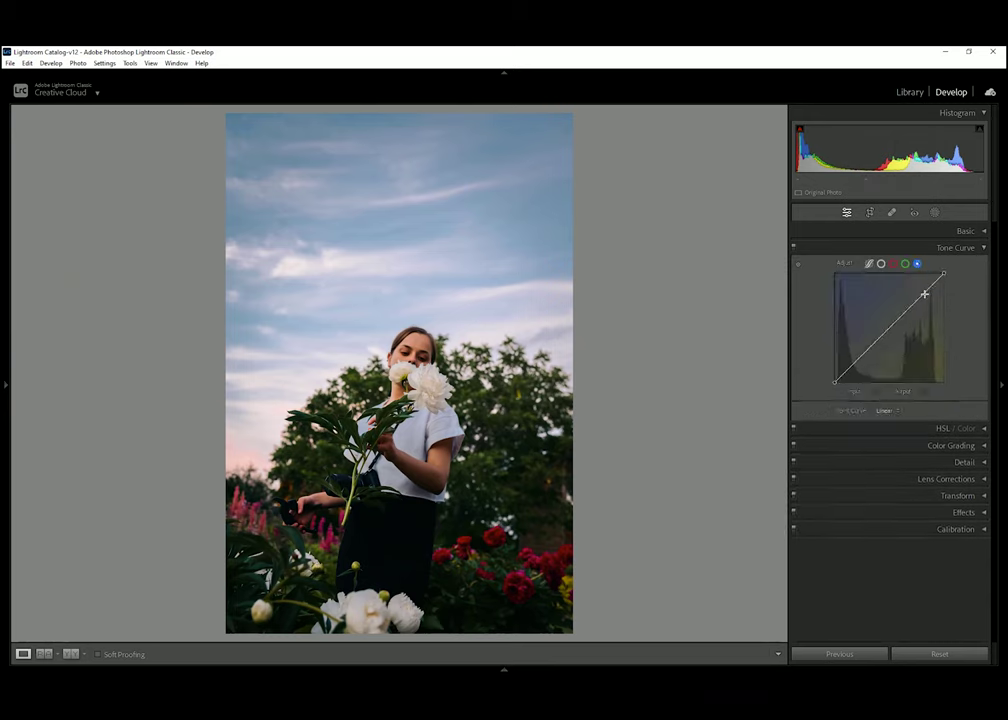
{"action": "left_click", "coordinate": [916, 299]}
{"action": "left_click", "coordinate": [889, 327]}
{"action": "left_click", "coordinate": [863, 352]}
{"action": "left_click_drag", "start_coordinate": [865, 358], "coordinate": [864, 359]}
{"action": "left_click", "coordinate": [889, 328]}
{"action": "left_click_drag", "start_coordinate": [917, 301], "coordinate": [918, 305]}
{"action": "left_click_drag", "start_coordinate": [918, 305], "coordinate": [917, 301]}
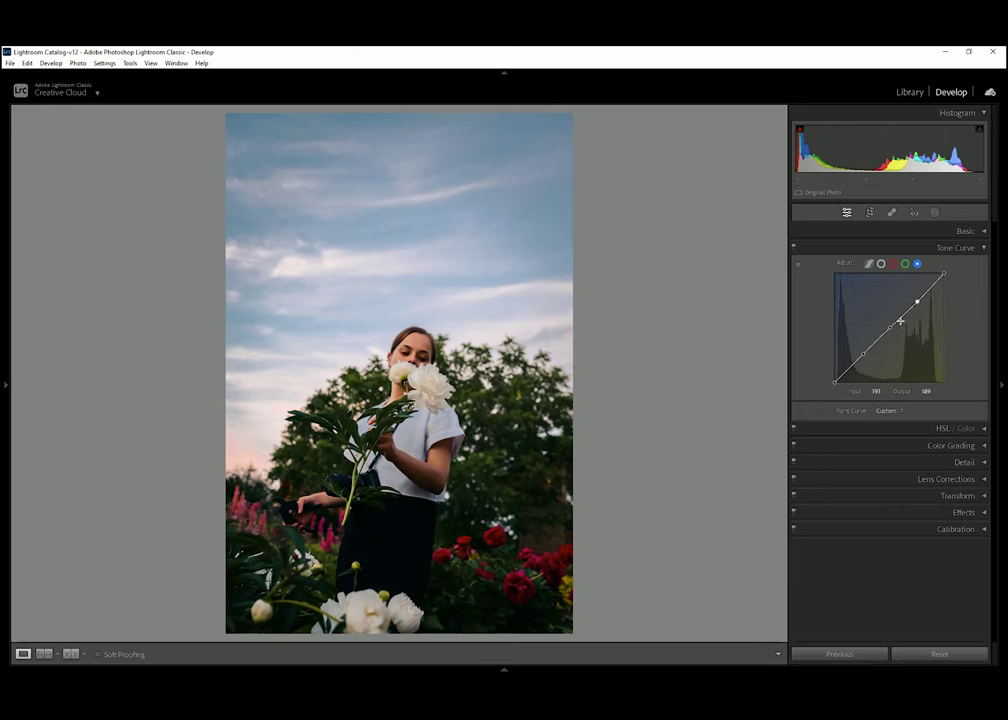
Lift the upper mids so input 187 maps to 193, then compare before and after.
{"action": "left_click_drag", "start_coordinate": [876, 341], "coordinate": [904, 315]}
{"action": "left_click", "coordinate": [437, 337]}
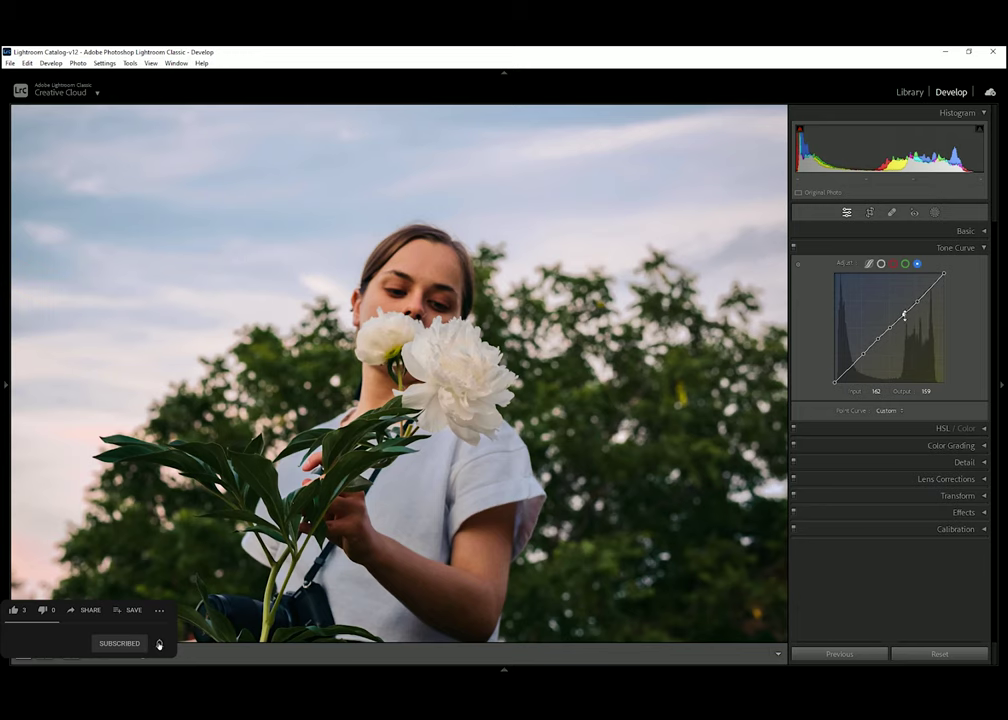
{"action": "left_click", "coordinate": [158, 645]}
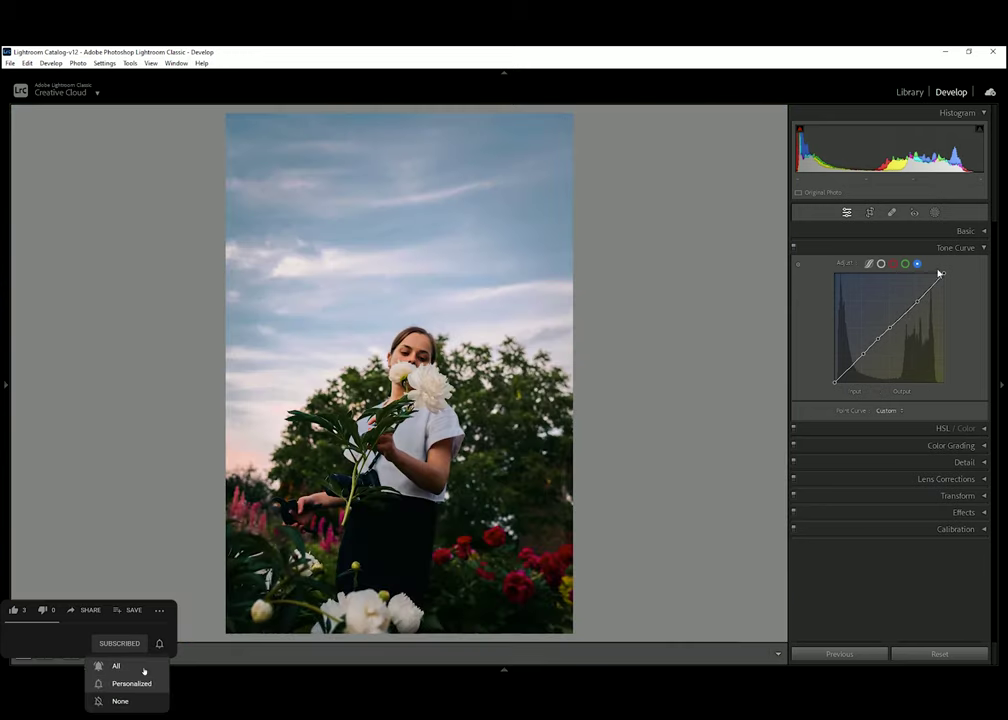
{"action": "left_click", "coordinate": [144, 670]}
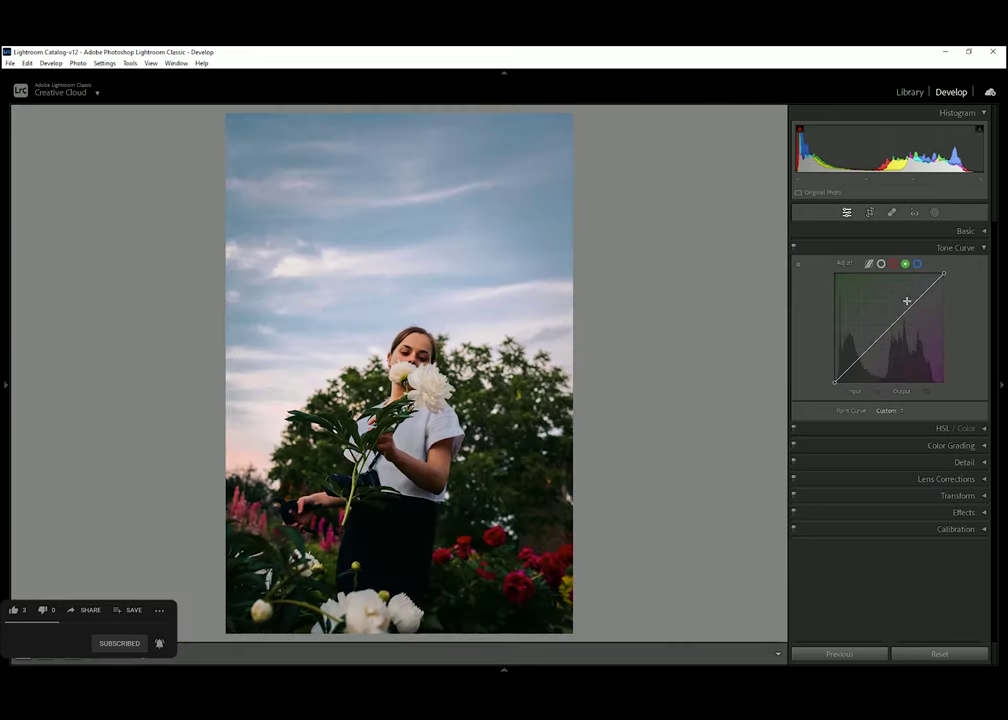
{"action": "left_click", "coordinate": [13, 611]}
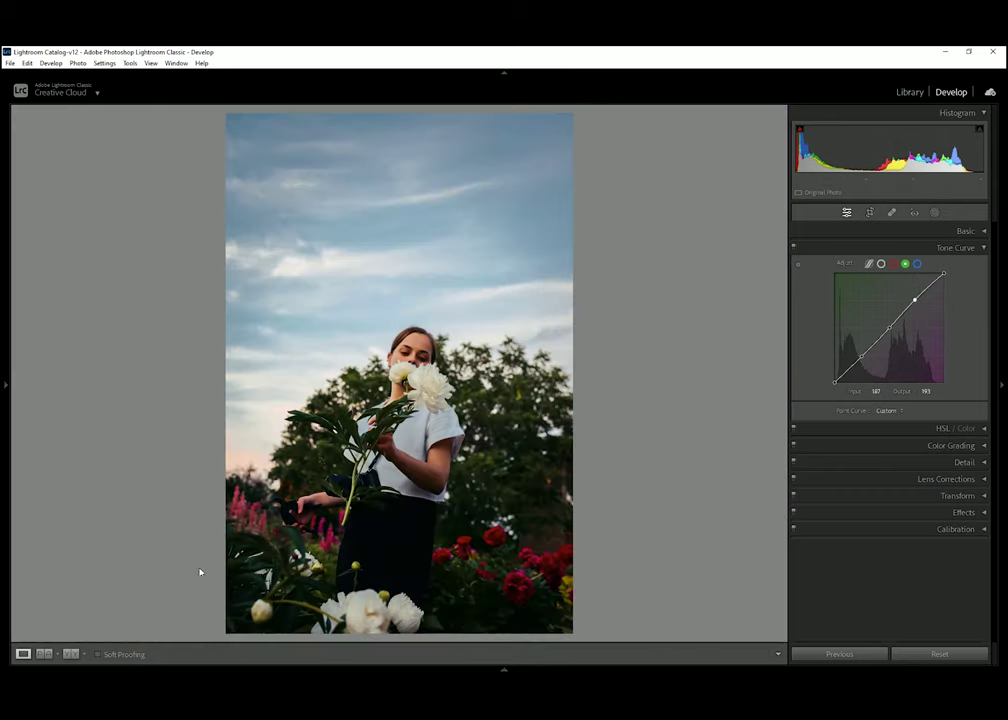
{"action": "left_click", "coordinate": [71, 654]}
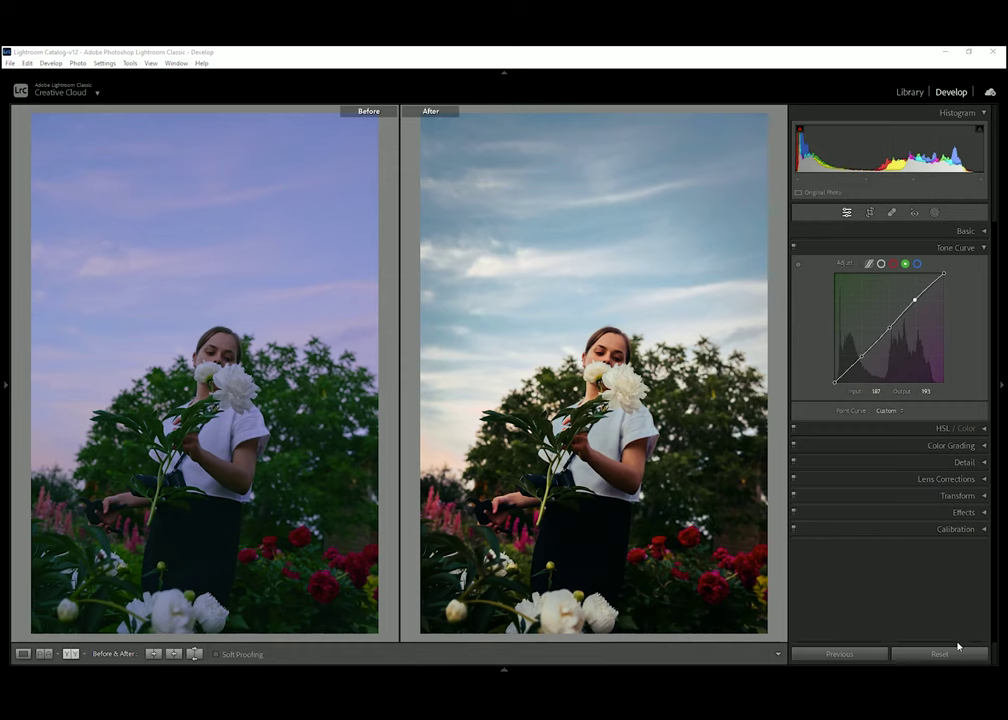
Inspect the girl's face in a split before/after view, then return to the edited photo fitted to view.
{"action": "left_click_drag", "start_coordinate": [232, 345], "coordinate": [237, 357]}
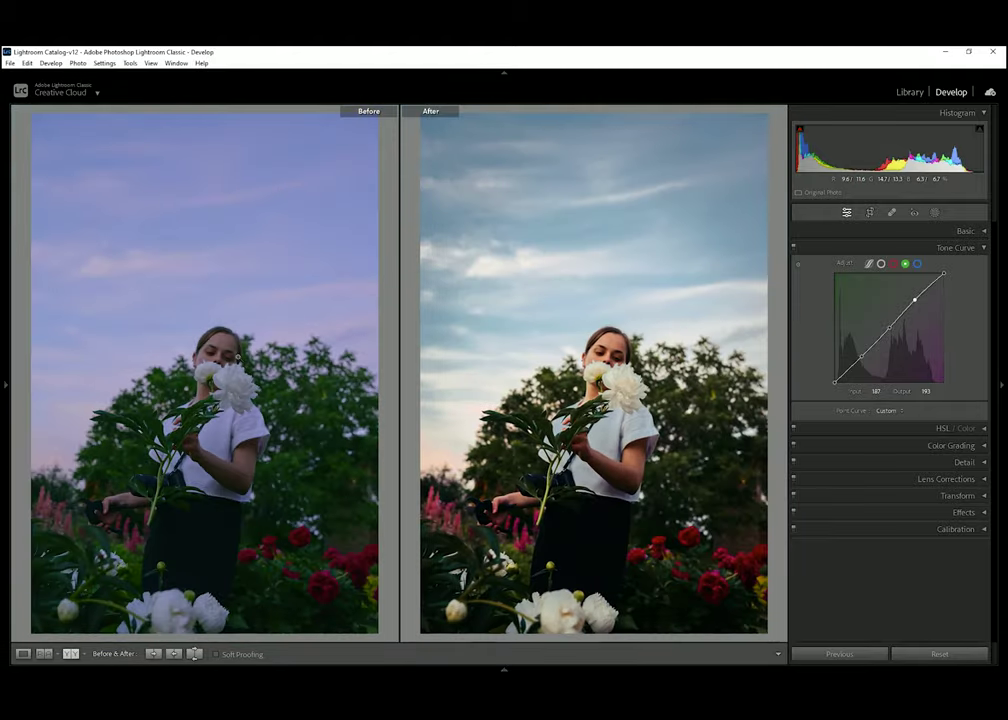
{"action": "left_click", "coordinate": [237, 357]}
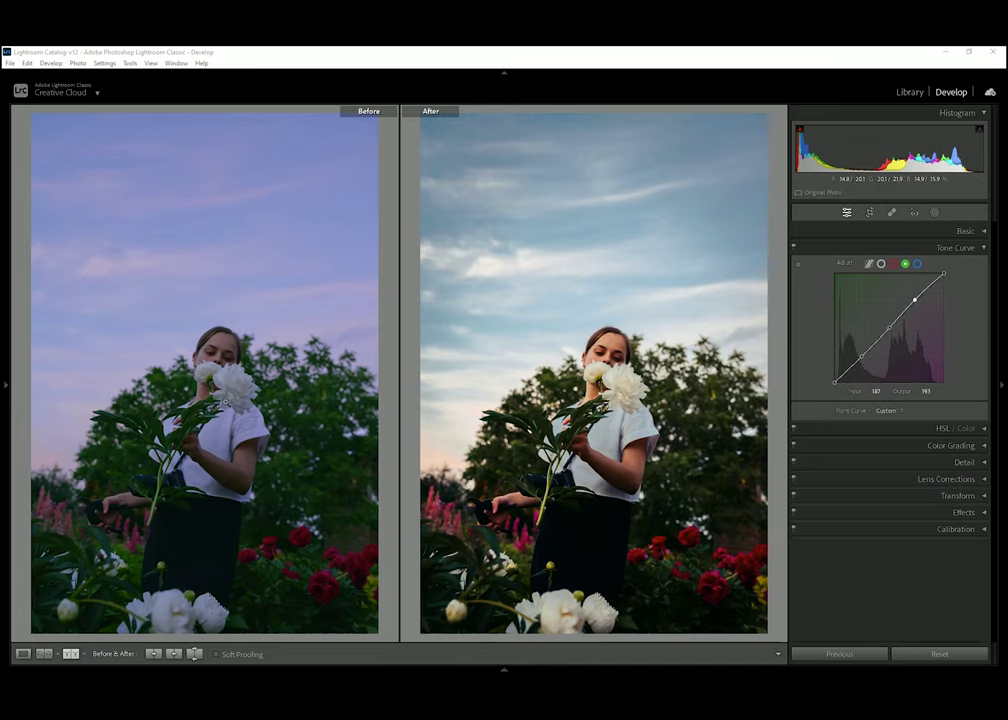
{"action": "left_click", "coordinate": [74, 656]}
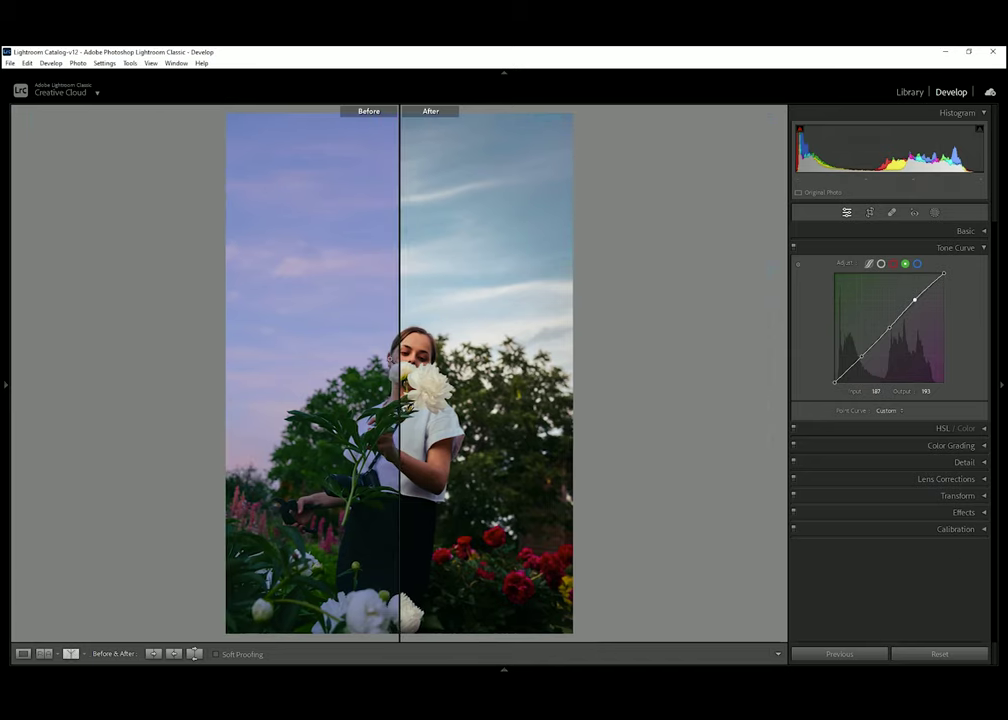
{"action": "left_click", "coordinate": [524, 398]}
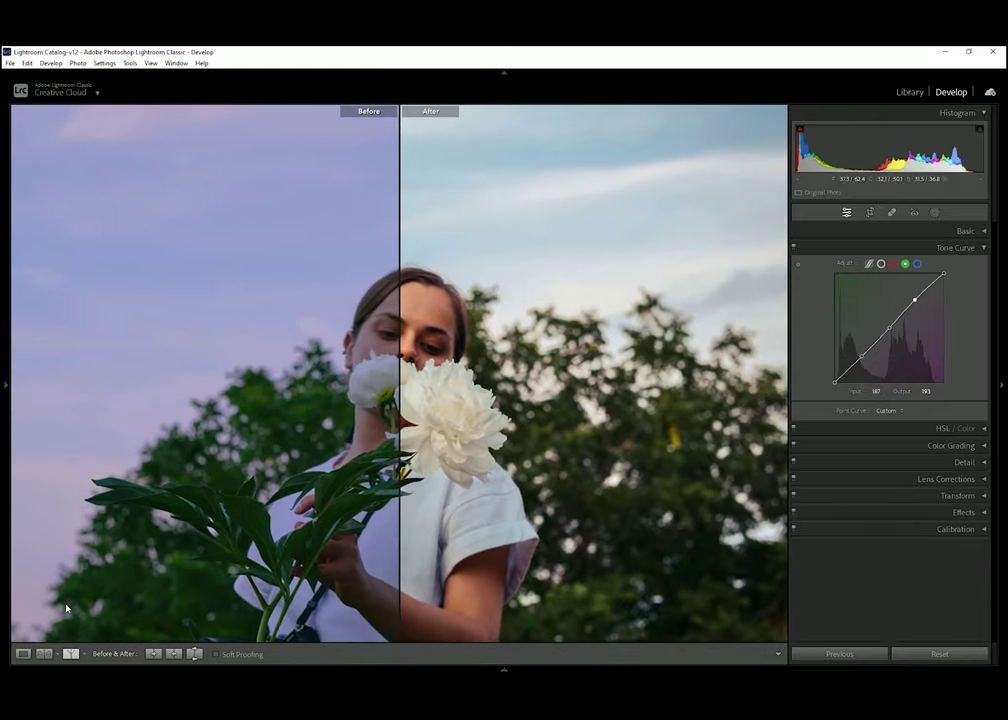
{"action": "left_click", "coordinate": [23, 654]}
{"action": "left_click", "coordinate": [465, 340]}
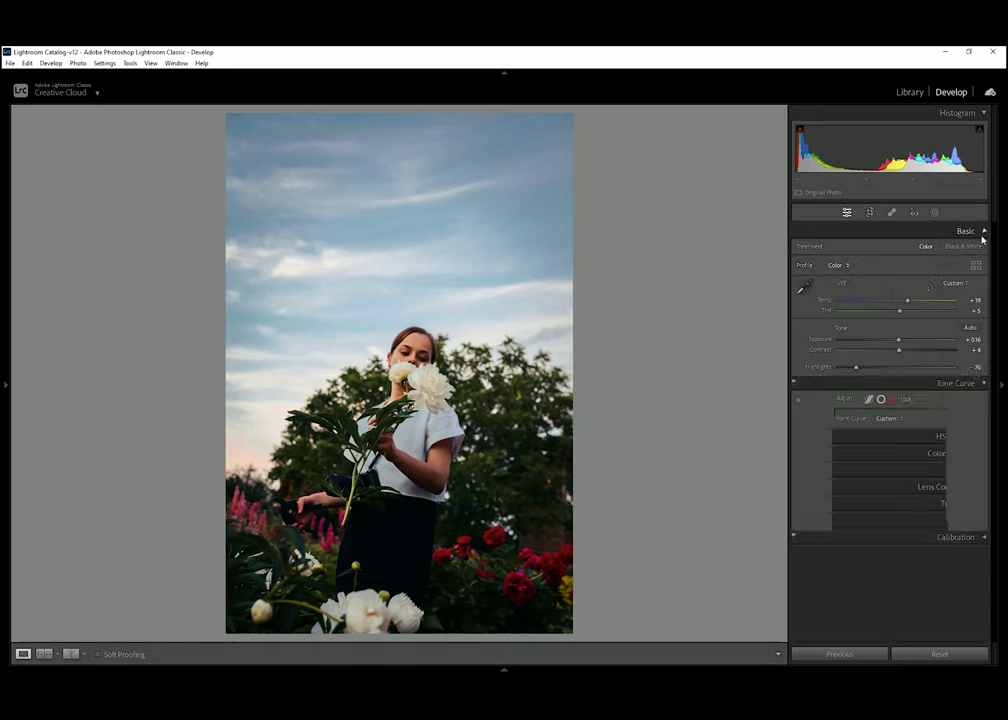
Review the Basic and Effects settings with a quick face zoom, then fold those panels away.
{"action": "left_click", "coordinate": [966, 232]}
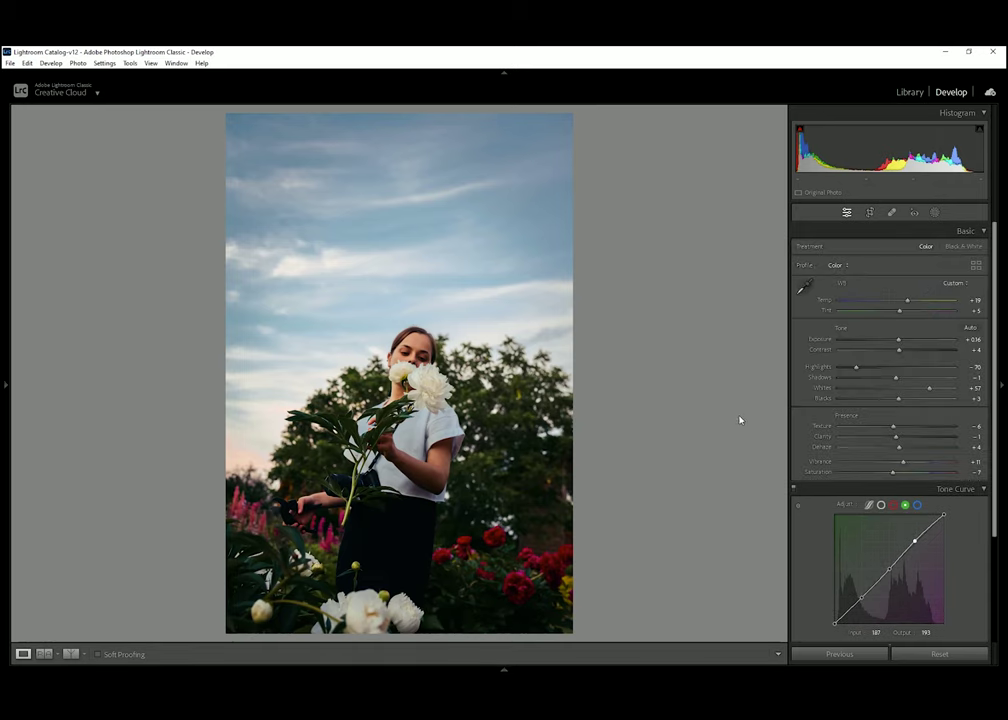
{"action": "left_click", "coordinate": [968, 490]}
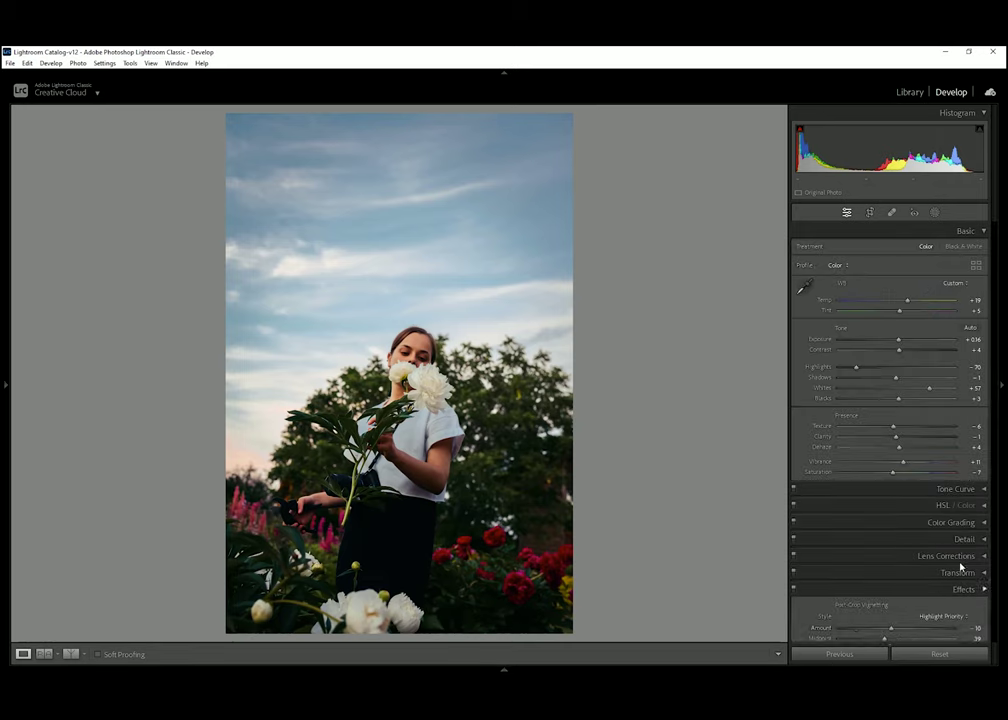
{"action": "left_click", "coordinate": [963, 589]}
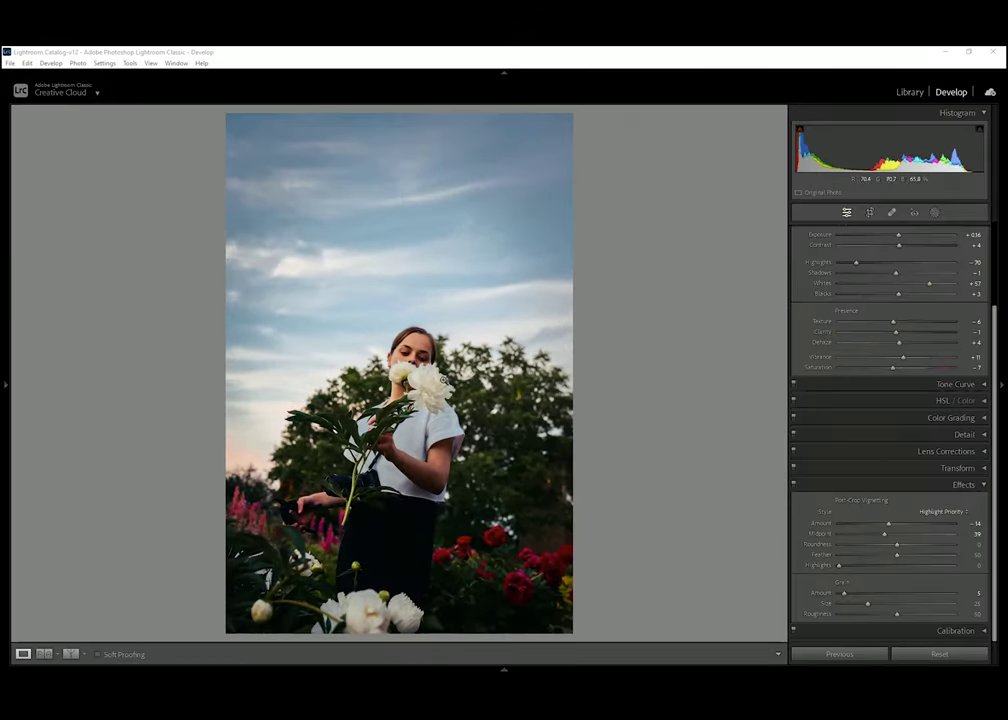
{"action": "left_click", "coordinate": [420, 367]}
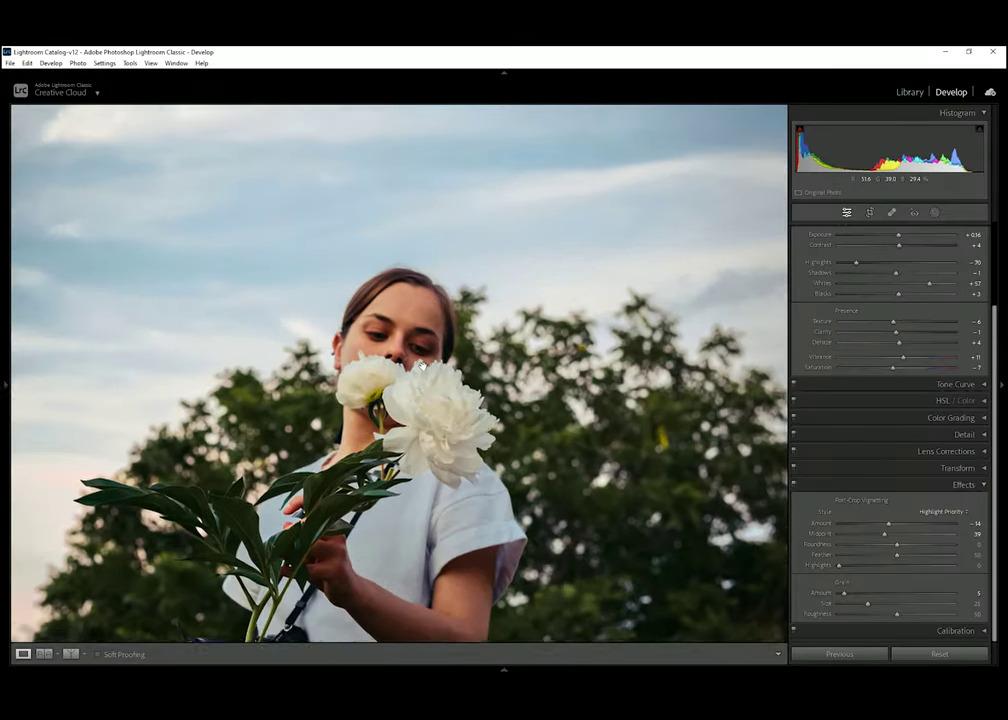
{"action": "left_click", "coordinate": [435, 352]}
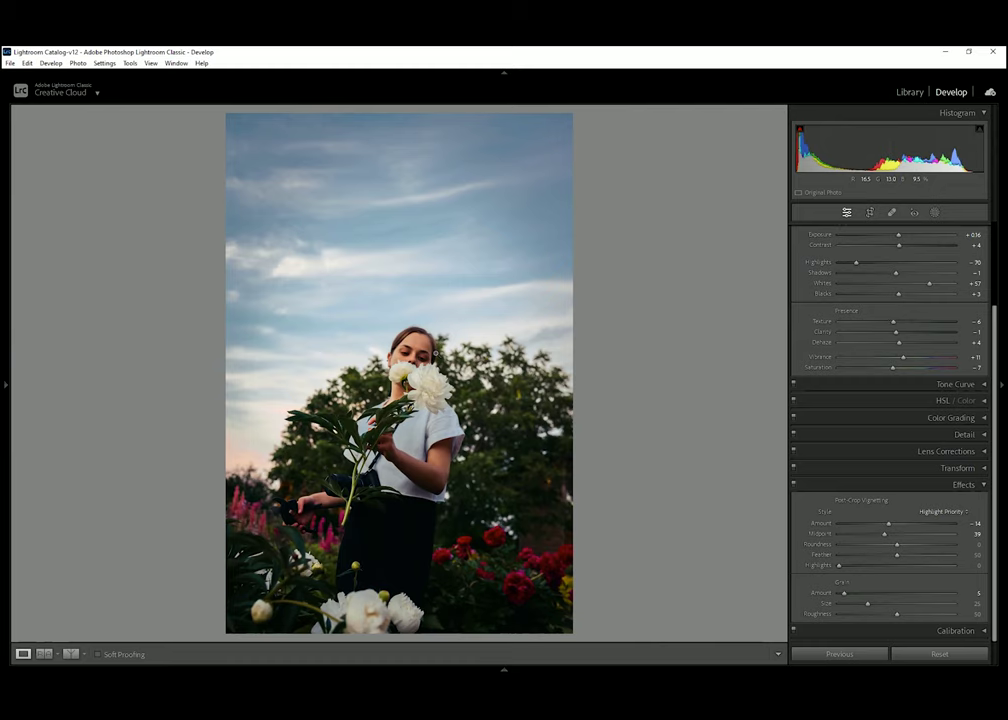
{"action": "left_click", "coordinate": [928, 485]}
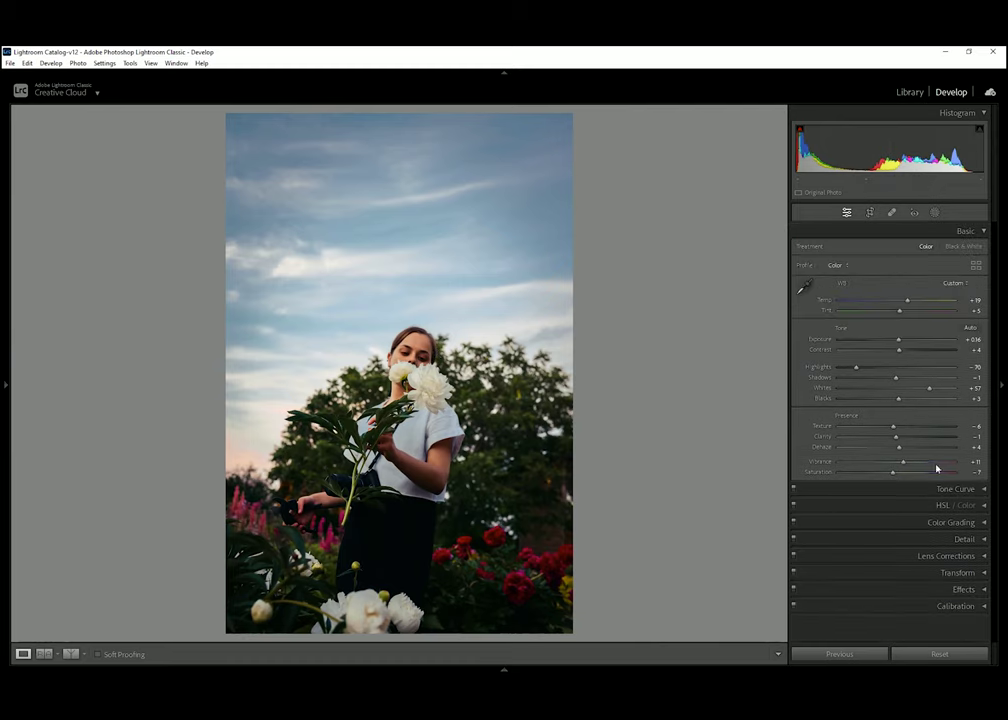
{"action": "left_click", "coordinate": [984, 233]}
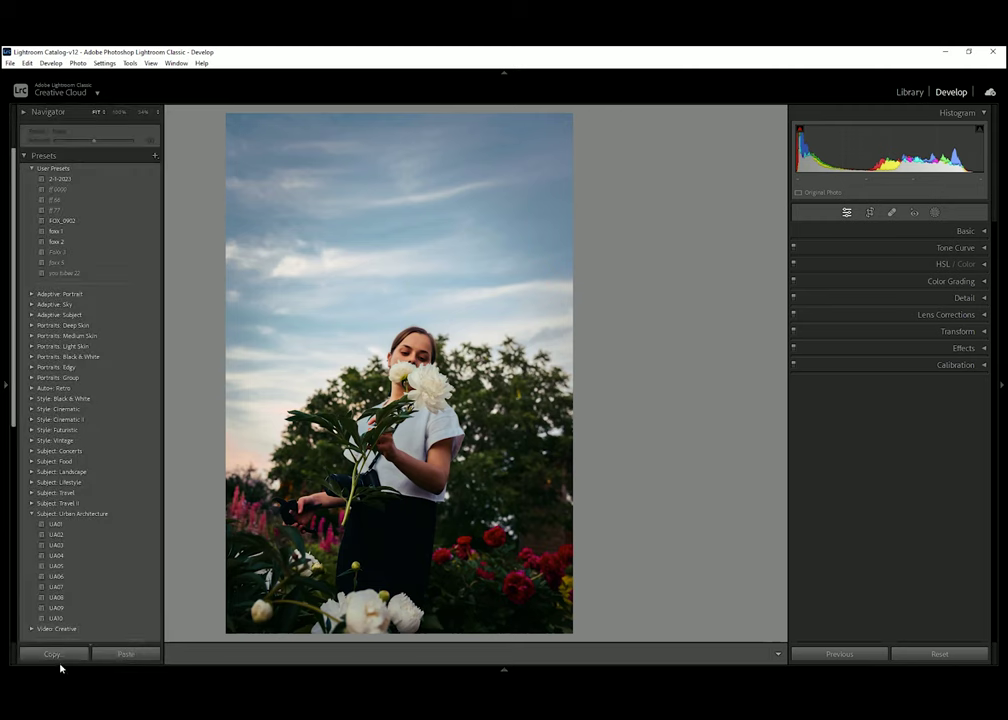
Copy the first portrait's edit settings and paste them onto the second peony photo.
{"action": "left_click", "coordinate": [53, 654]}
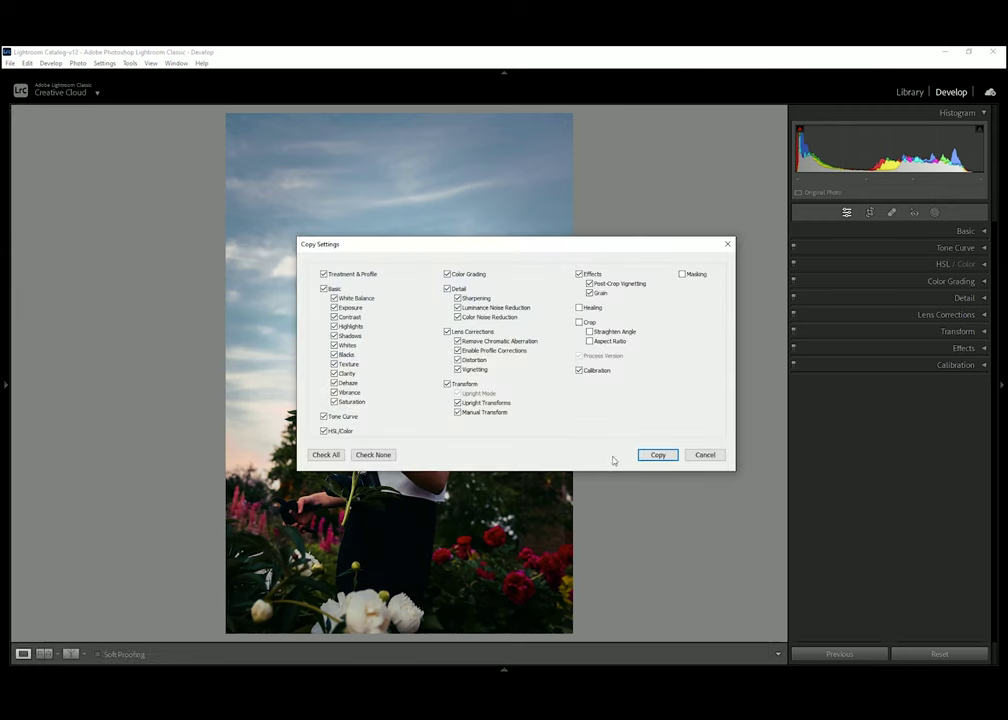
{"action": "left_click", "coordinate": [657, 456]}
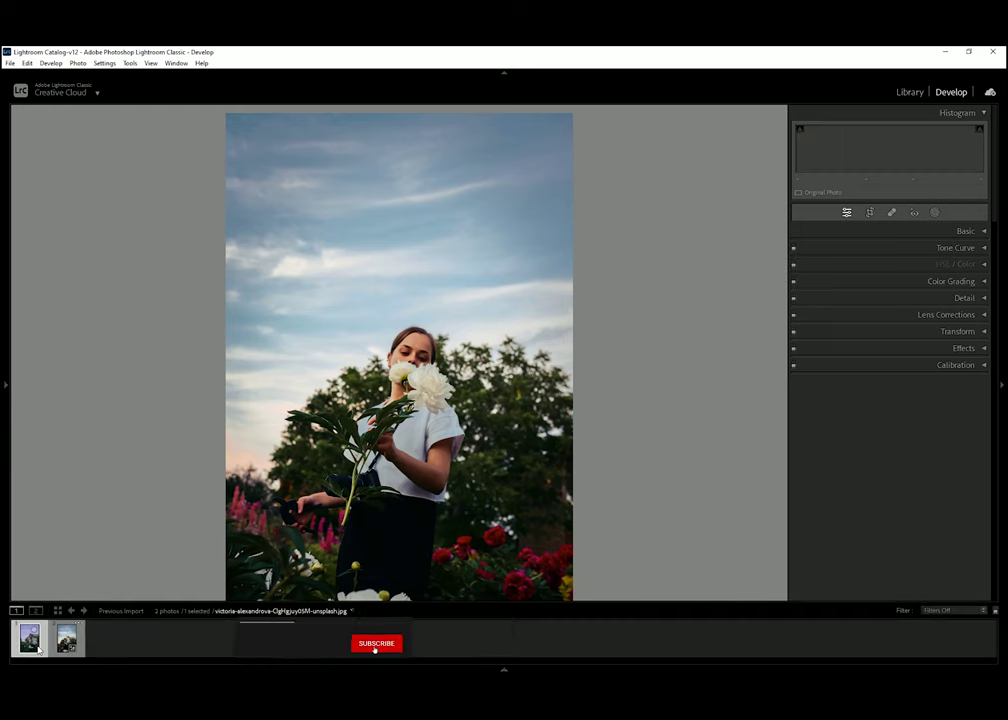
{"action": "left_click", "coordinate": [66, 638]}
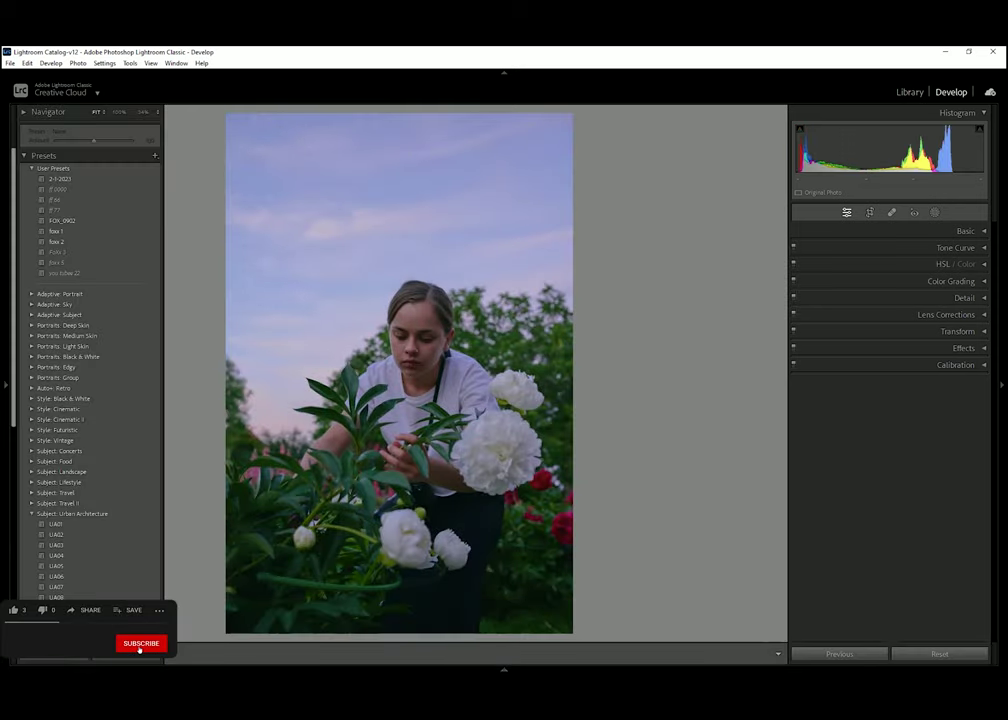
{"action": "key", "text": "ctrl+shift+v"}
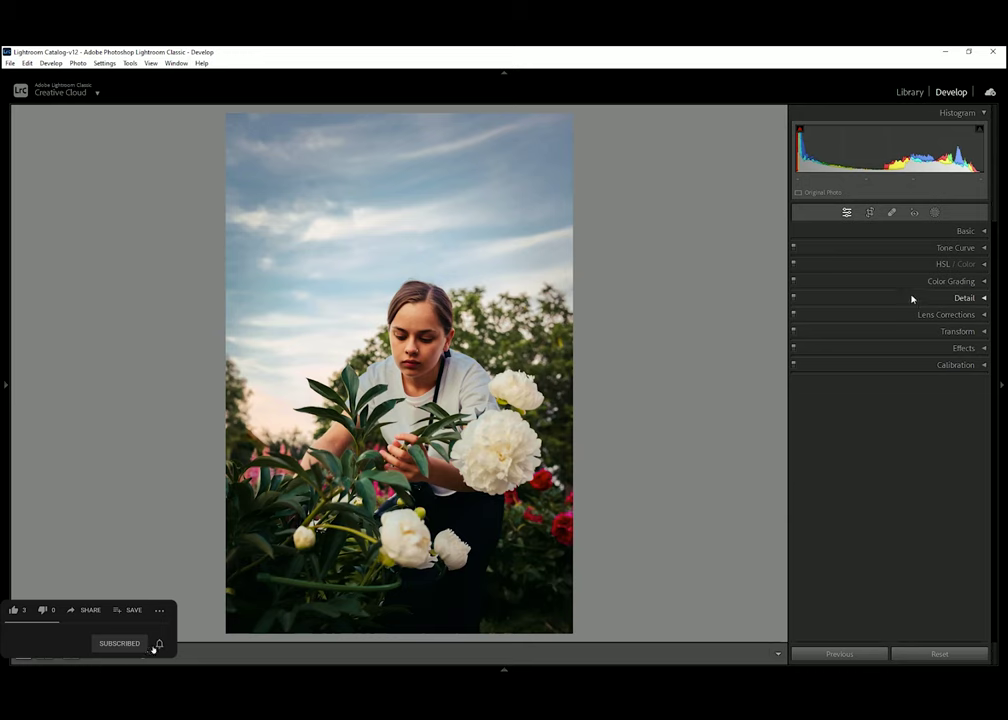
Lower HSL Orange saturation to -32 and check the skin tones close up.
{"action": "left_click", "coordinate": [159, 644]}
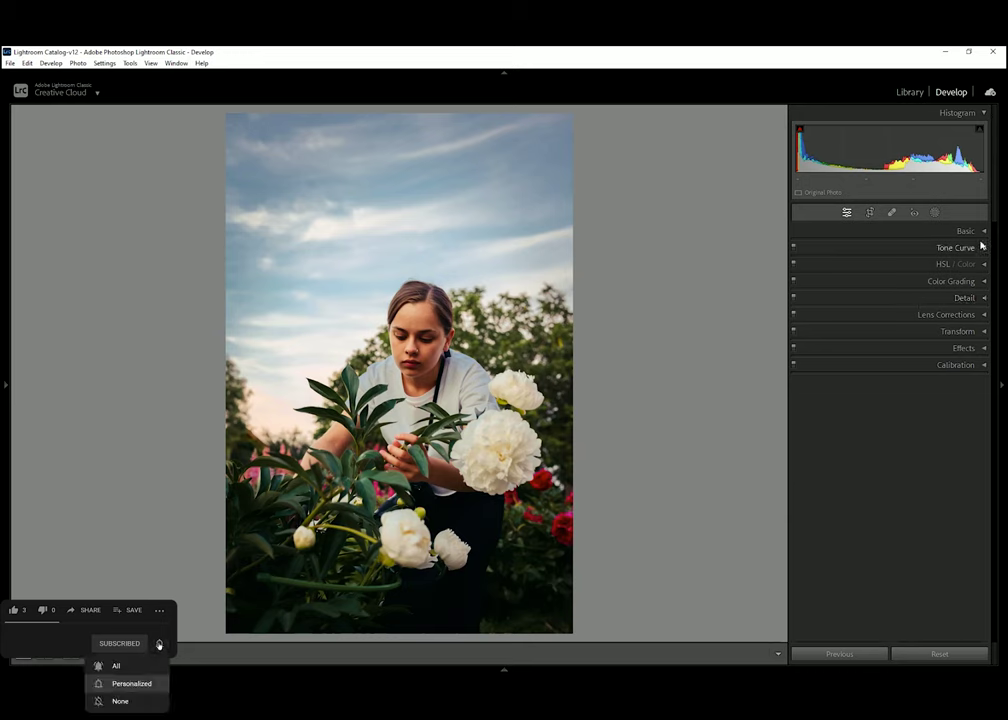
{"action": "left_click", "coordinate": [985, 264]}
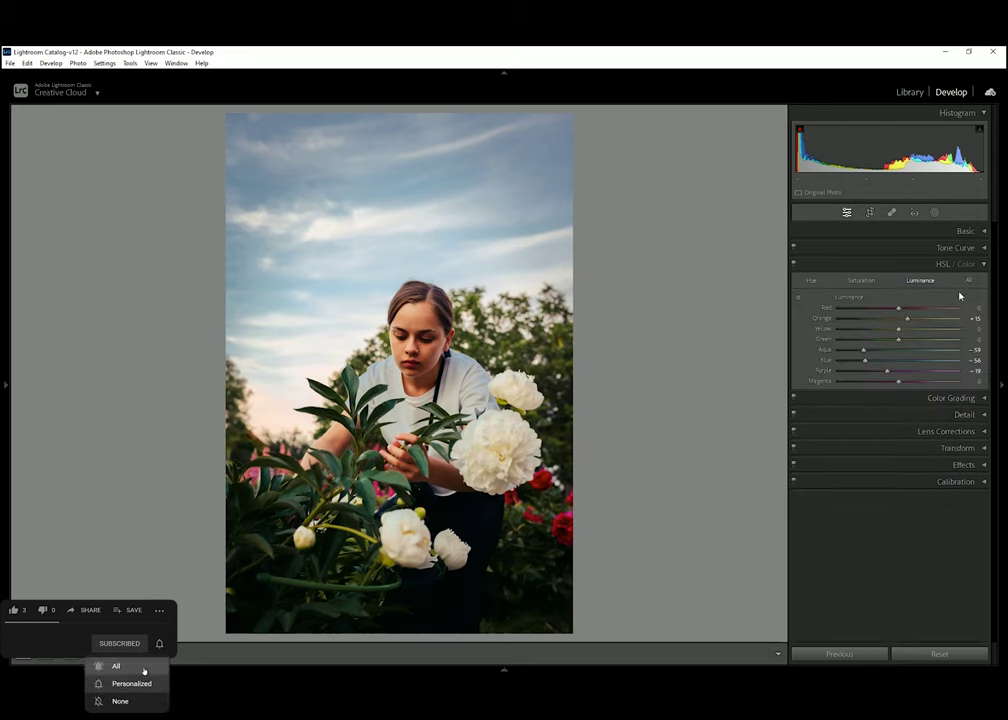
{"action": "left_click", "coordinate": [862, 280]}
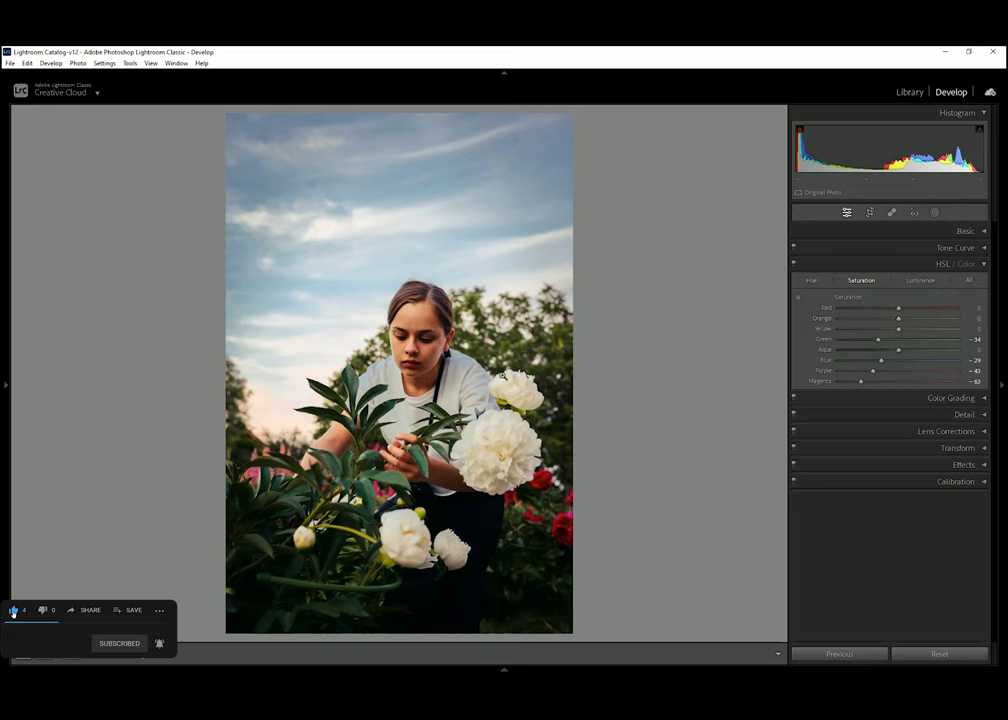
{"action": "left_click", "coordinate": [421, 348]}
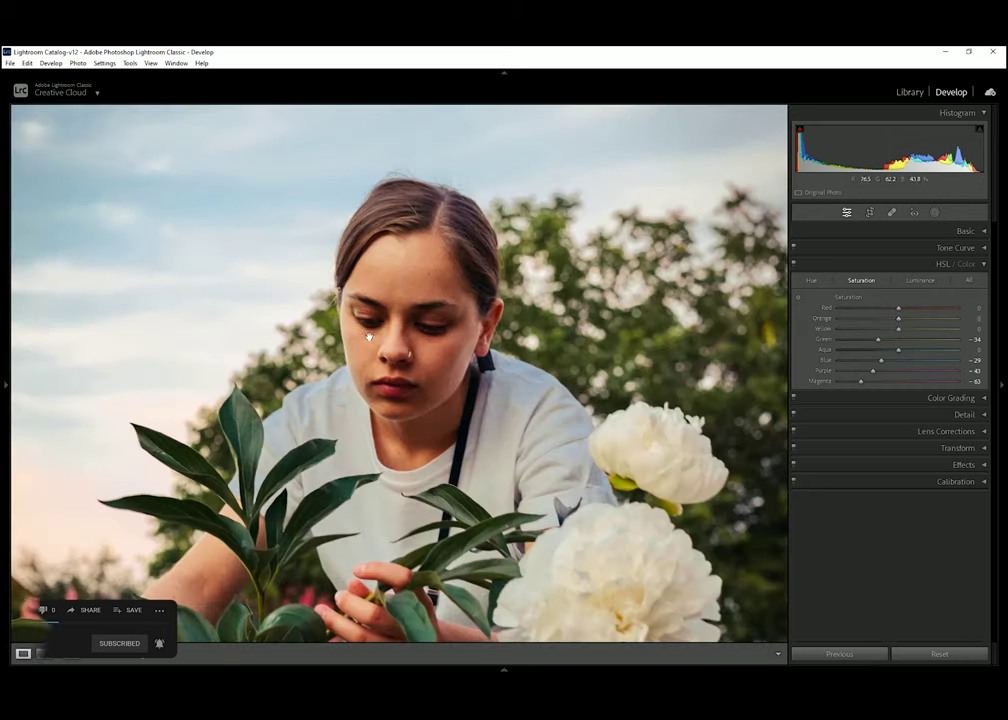
{"action": "left_click", "coordinate": [384, 340]}
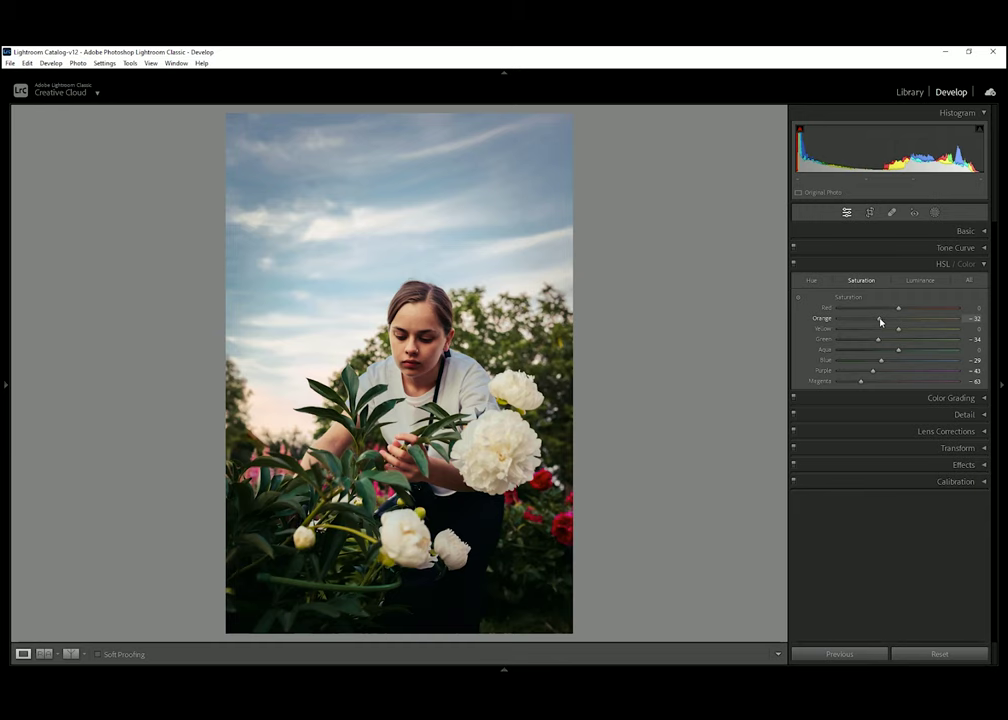
{"action": "left_click", "coordinate": [440, 316]}
Compare before and after in split view, zoomed and panned onto the girl's face.
{"action": "left_click", "coordinate": [71, 655]}
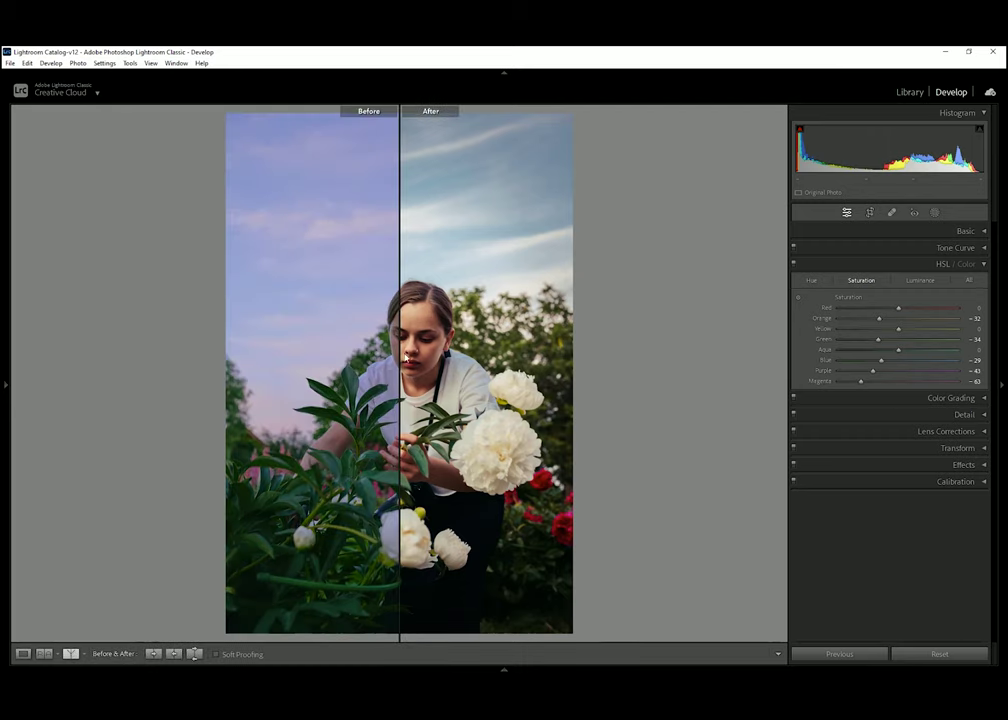
{"action": "left_click", "coordinate": [405, 357]}
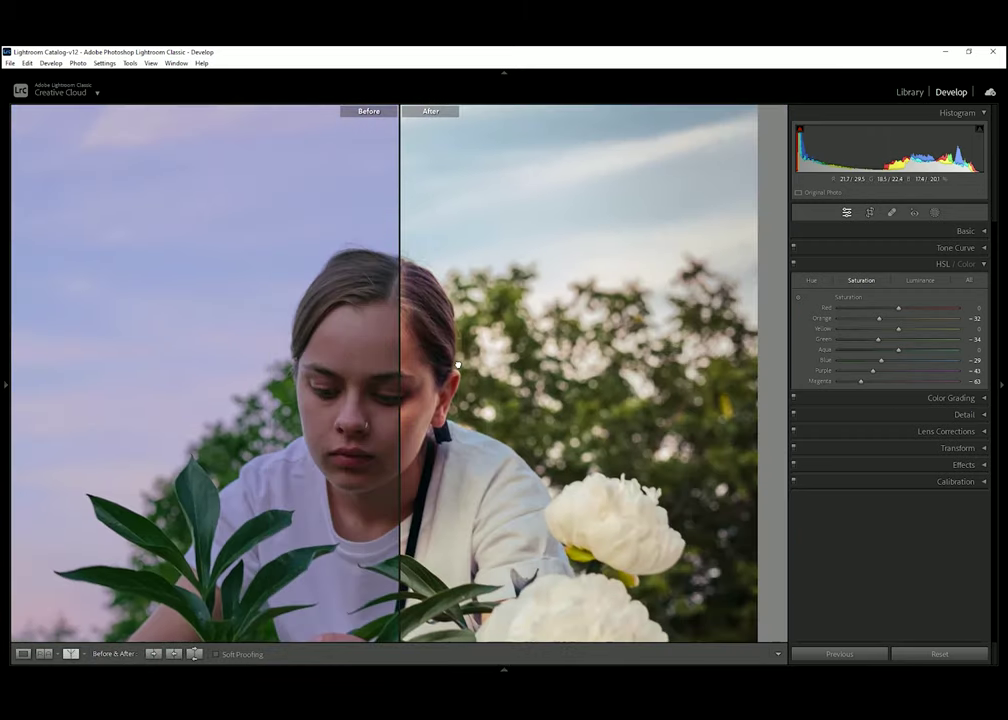
{"action": "mouse_move", "coordinate": [457, 366]}
{"action": "left_mouse_down"}
{"action": "mouse_move", "coordinate": [524, 341]}
{"action": "mouse_move", "coordinate": [368, 343]}
{"action": "mouse_move", "coordinate": [638, 328]}
{"action": "left_mouse_up"}
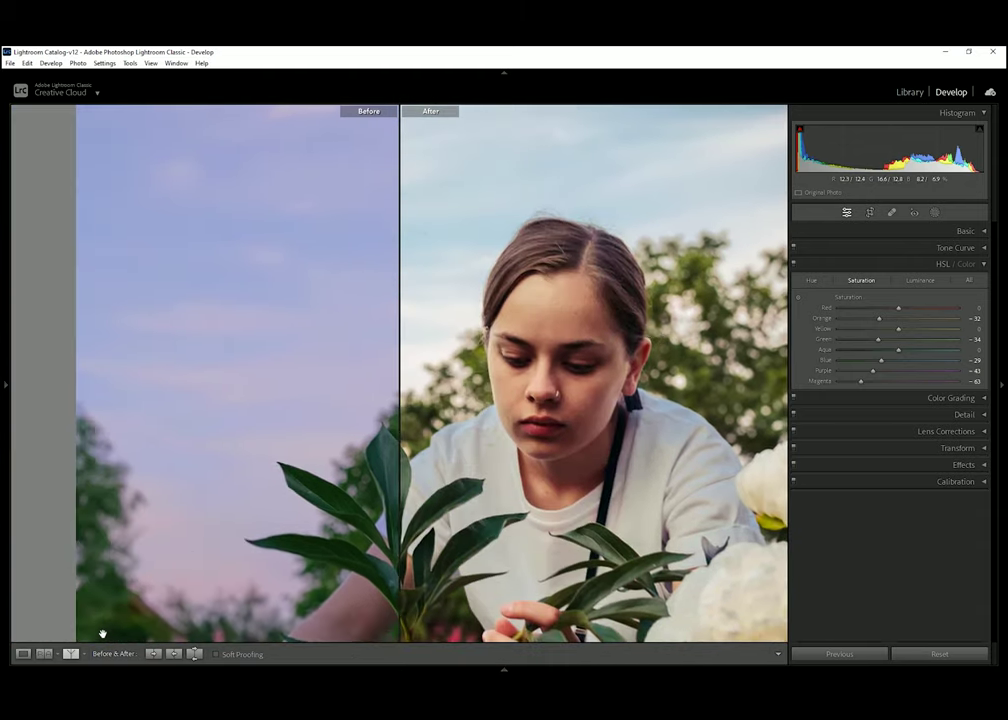
Switch to the Left/Right side-by-side layout, fit both photos, and hide the panels with Tab.
{"action": "left_click", "coordinate": [72, 655]}
{"action": "left_click", "coordinate": [72, 655]}
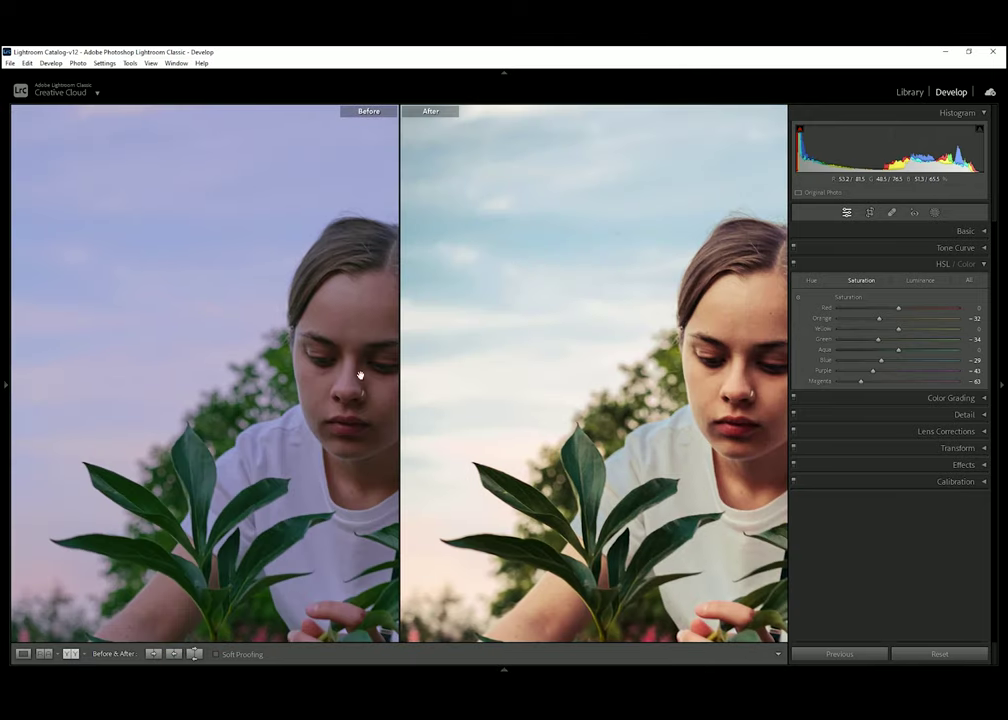
{"action": "left_click", "coordinate": [360, 375]}
{"action": "key", "text": "Tab"}
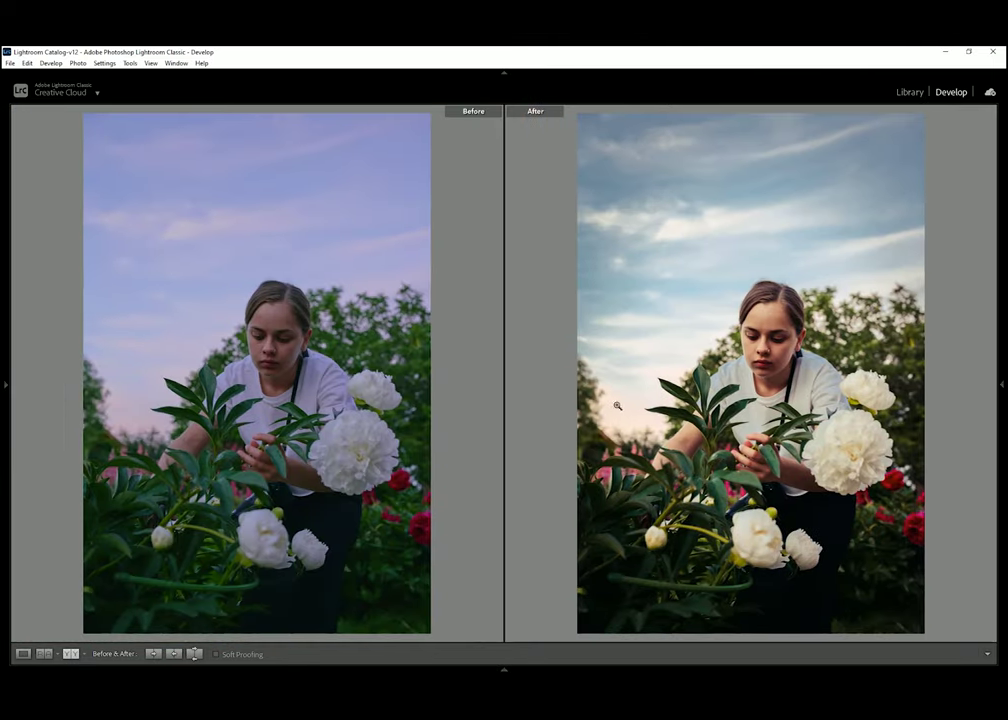